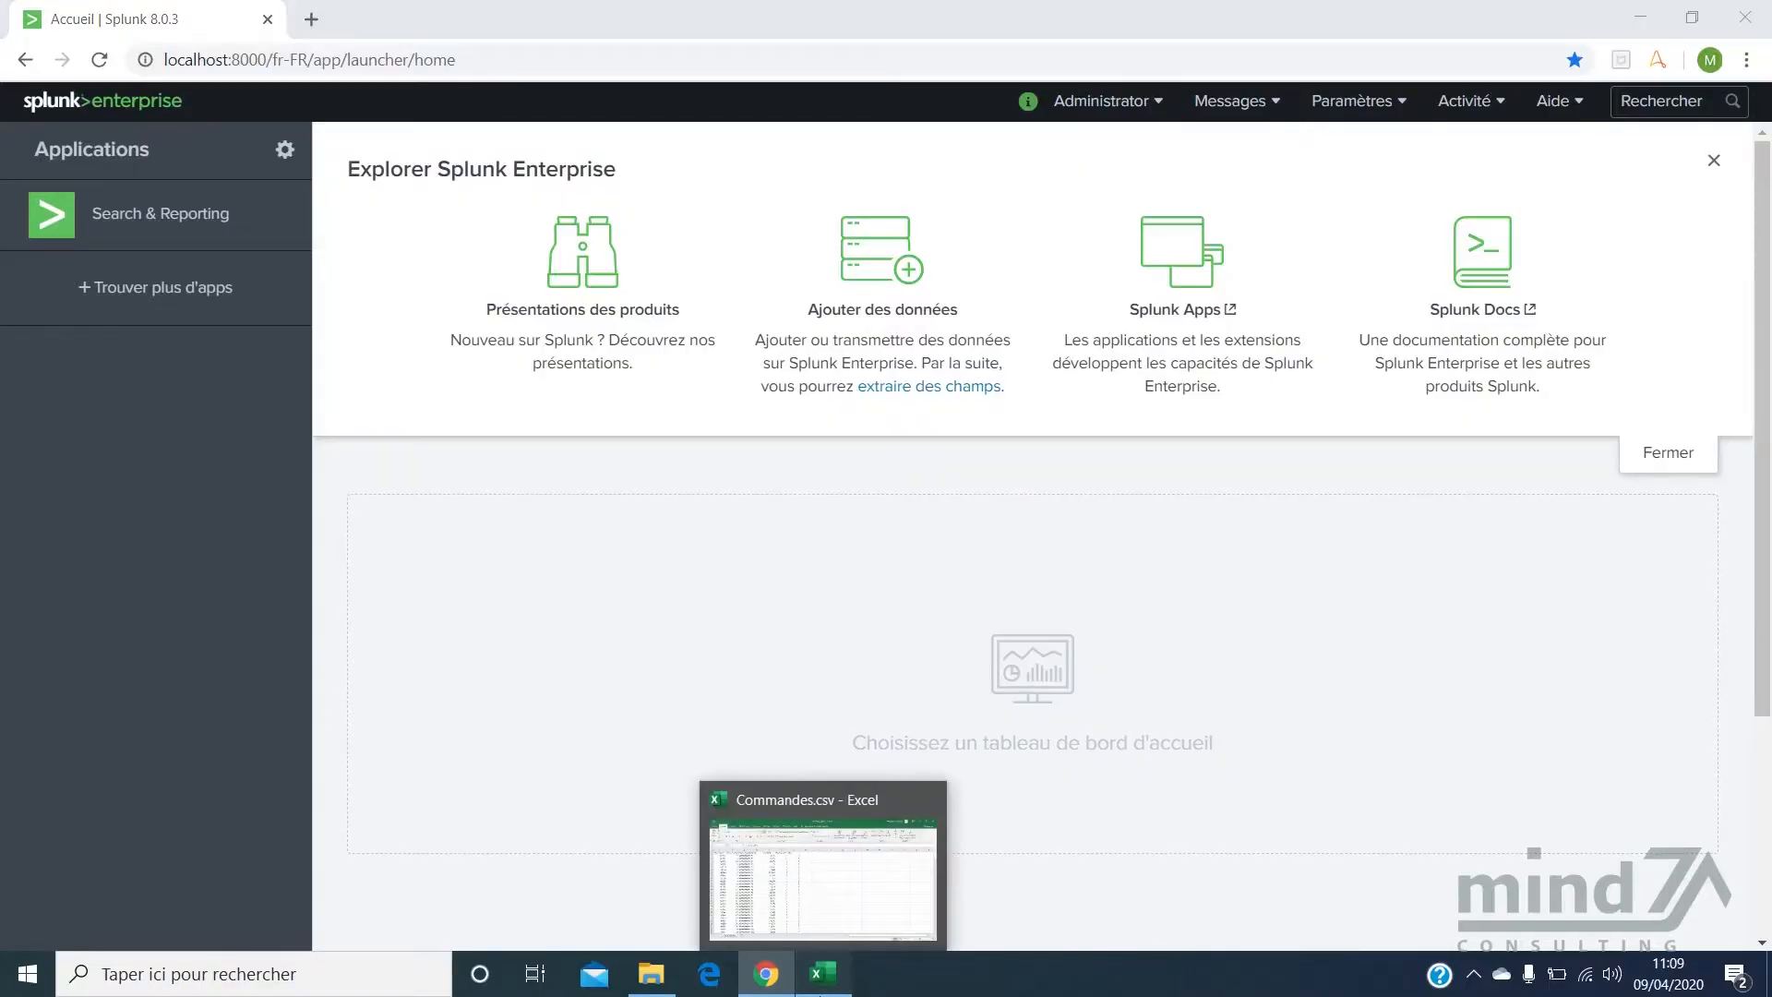
- Switch to Commandes.csv in Excel and widen the Date_reception and Num_commande columns so their contents are readable
{"action": "left_click", "coordinate": [822, 978]}
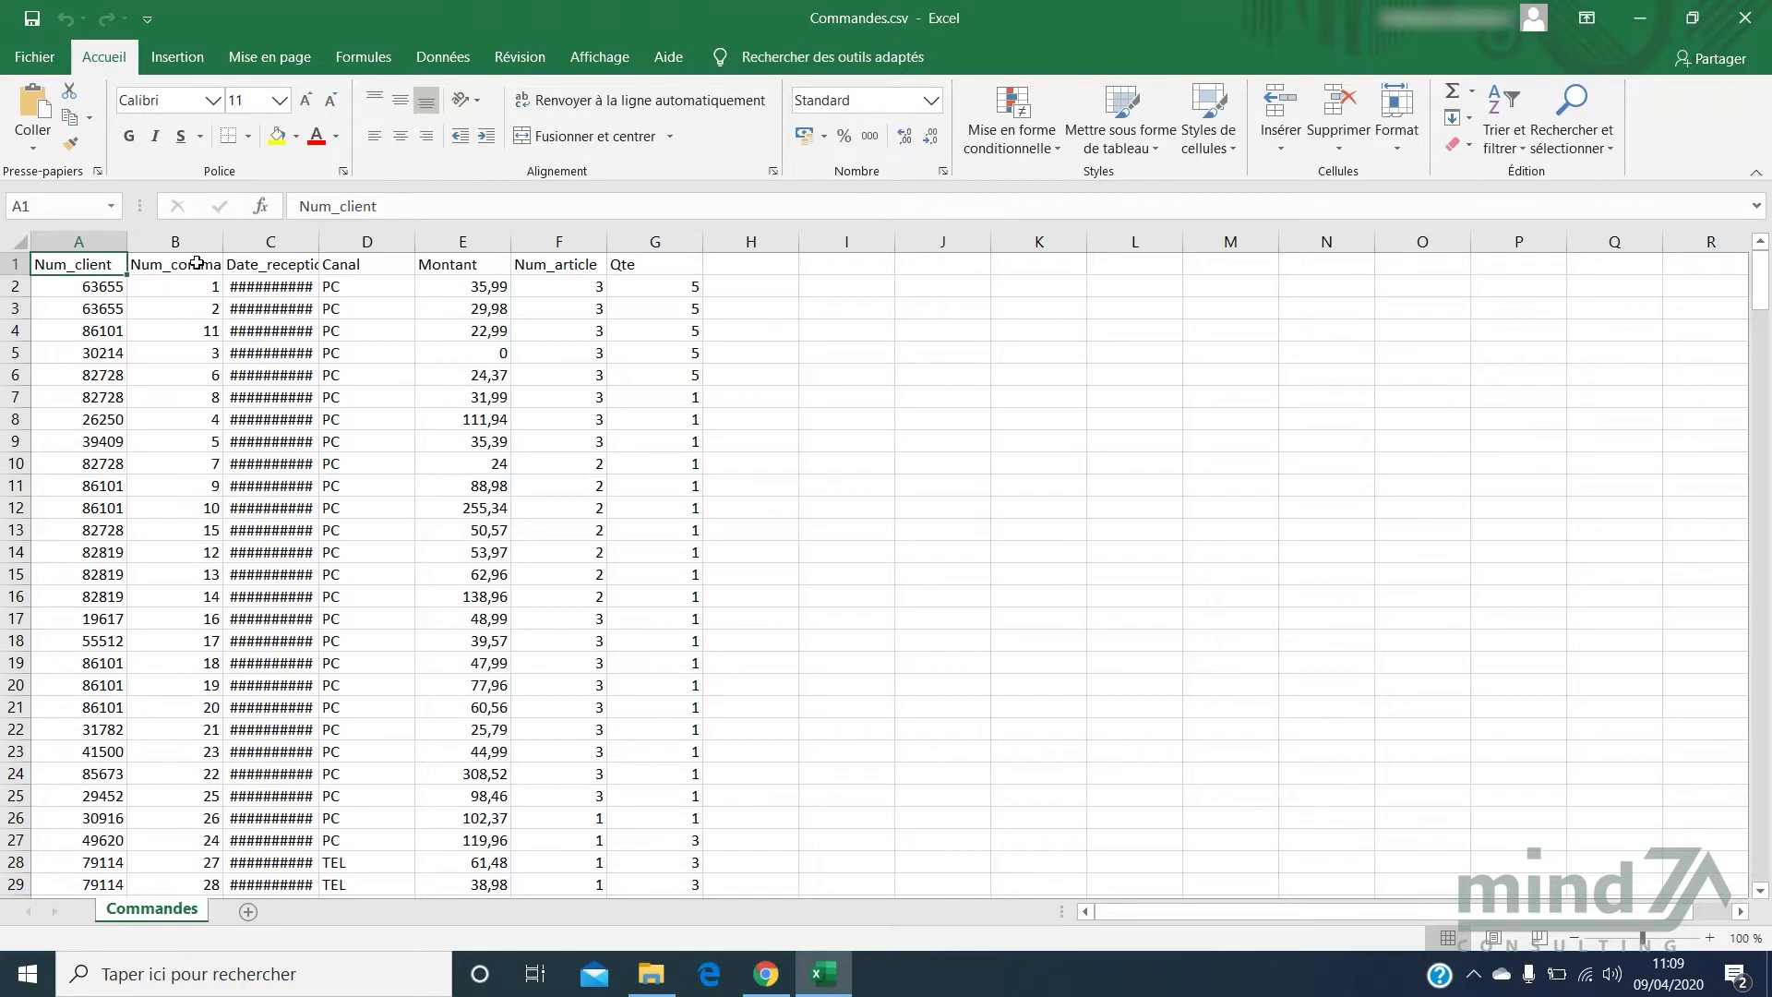
{"action": "double_click", "coordinate": [318, 242]}
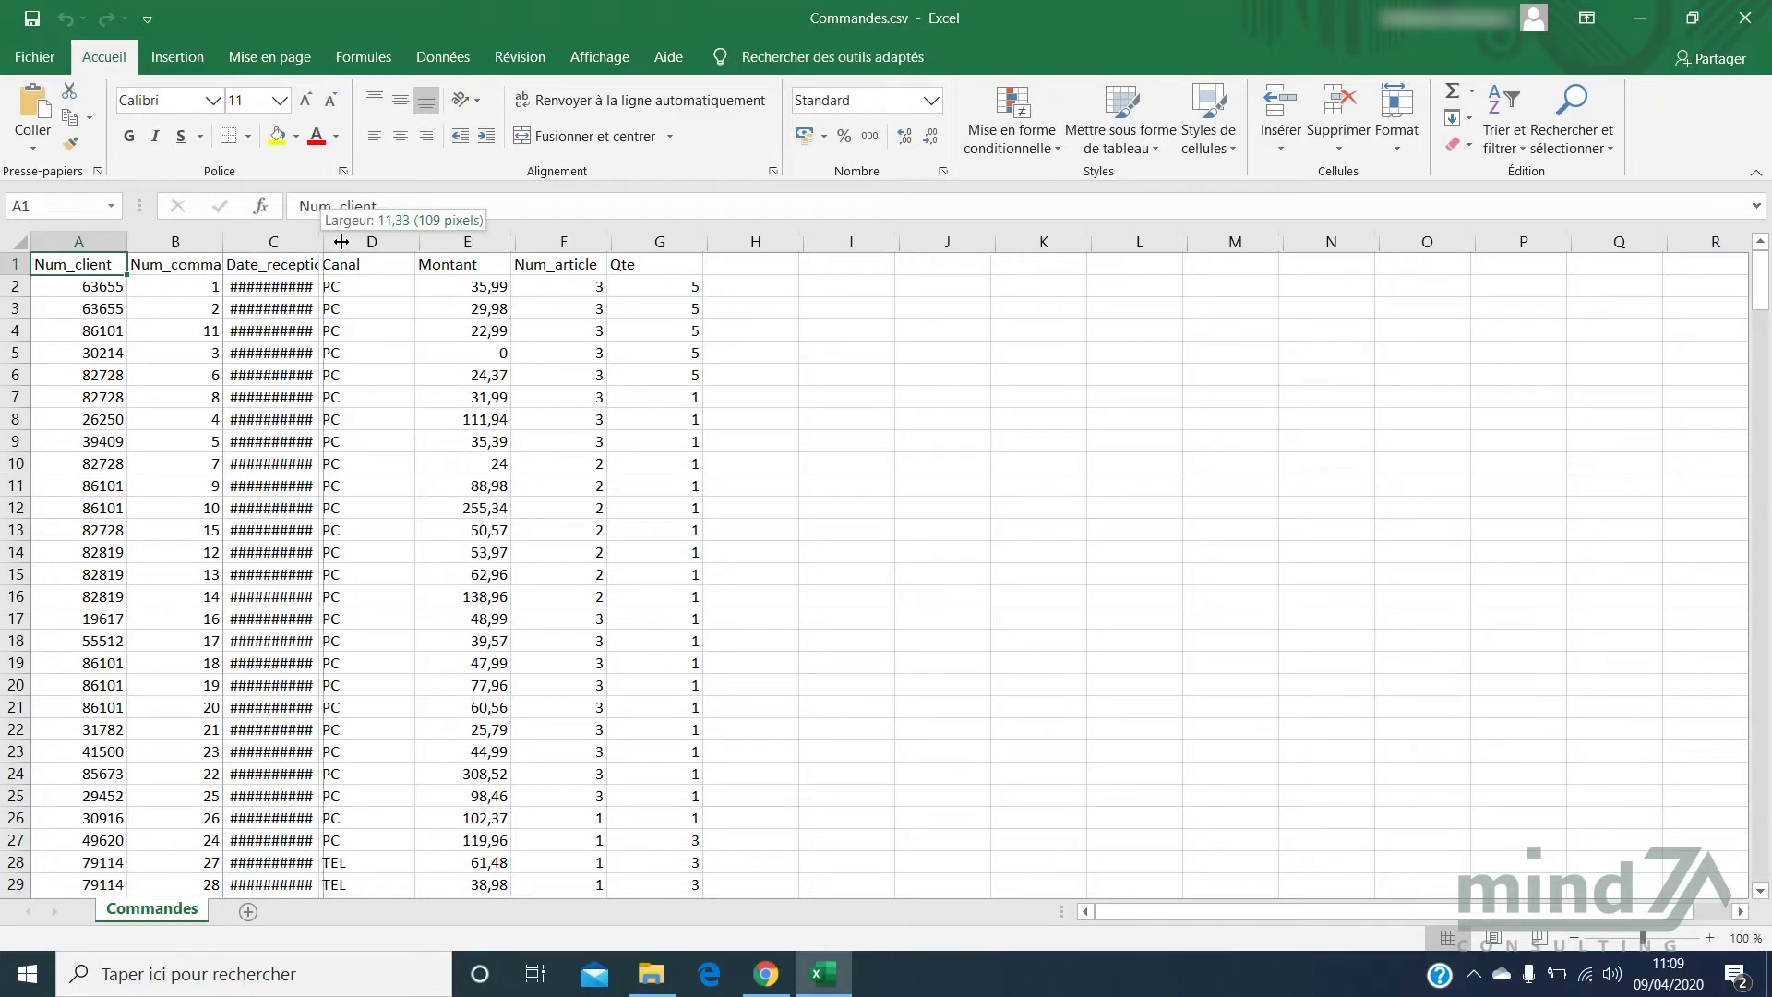
{"action": "left_click_drag", "start_coordinate": [222, 242], "coordinate": [292, 242]}
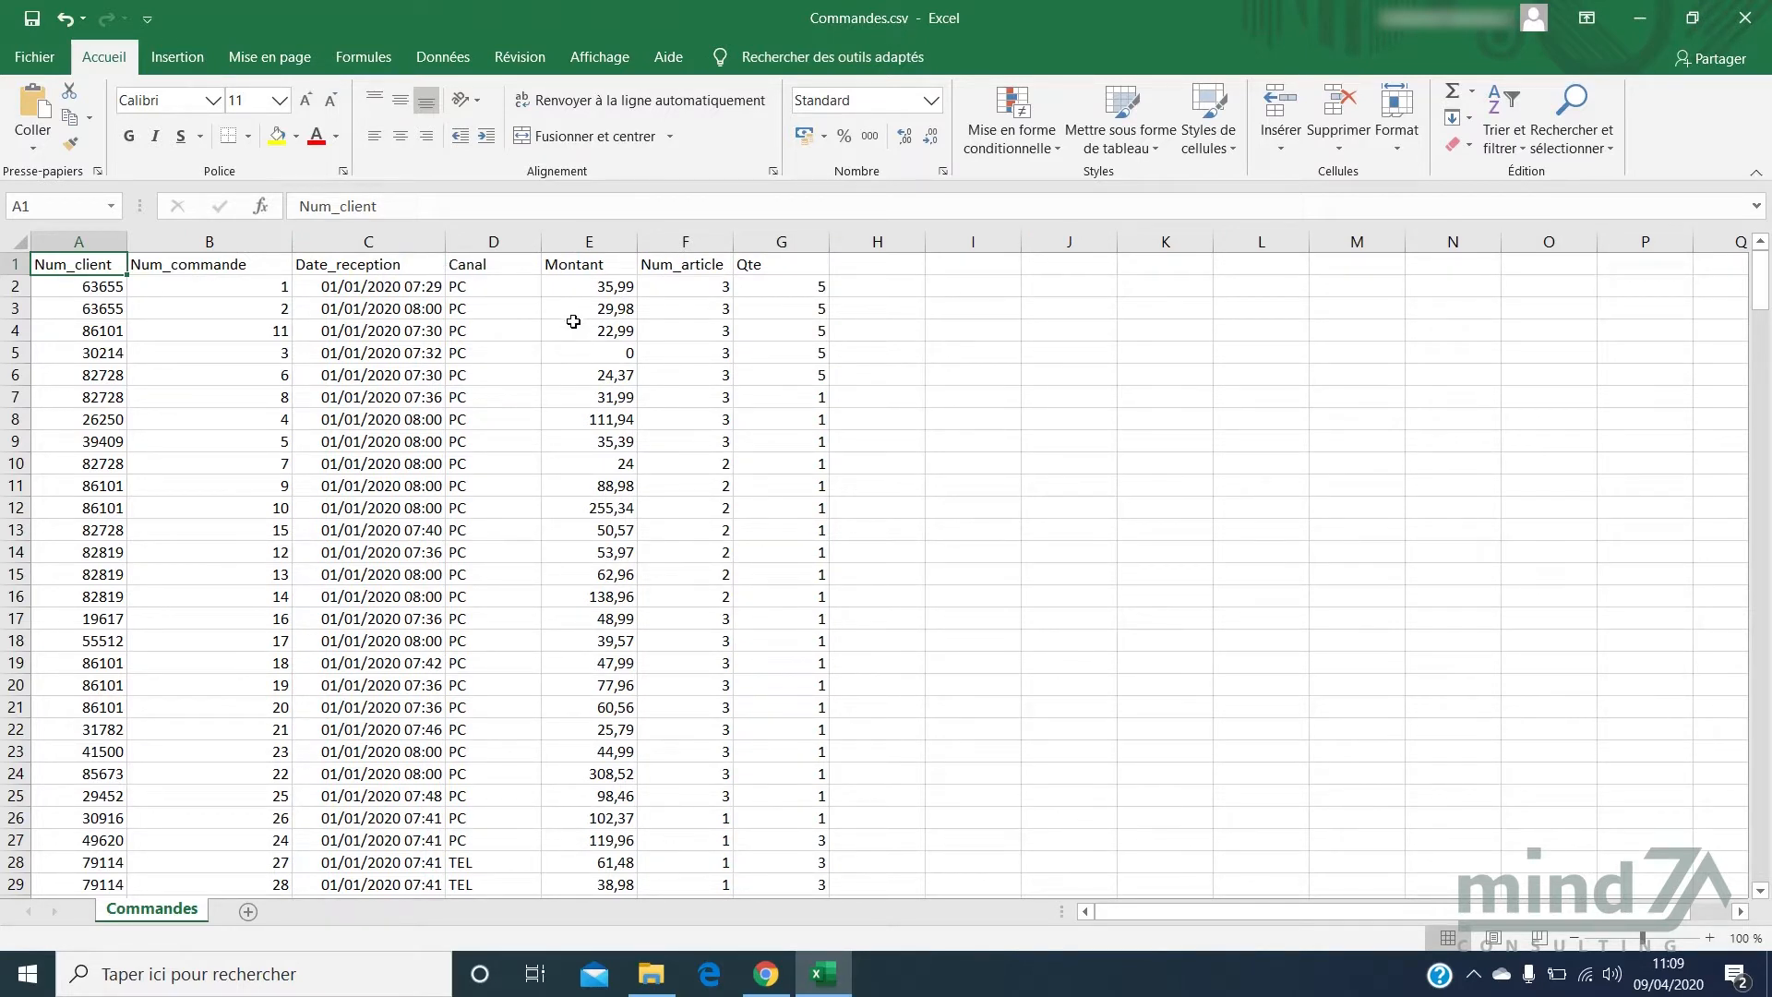
- Examine the Montant, Num_article and Qte columns, and close the Commandes.csv workbook
{"action": "left_click", "coordinate": [602, 265]}
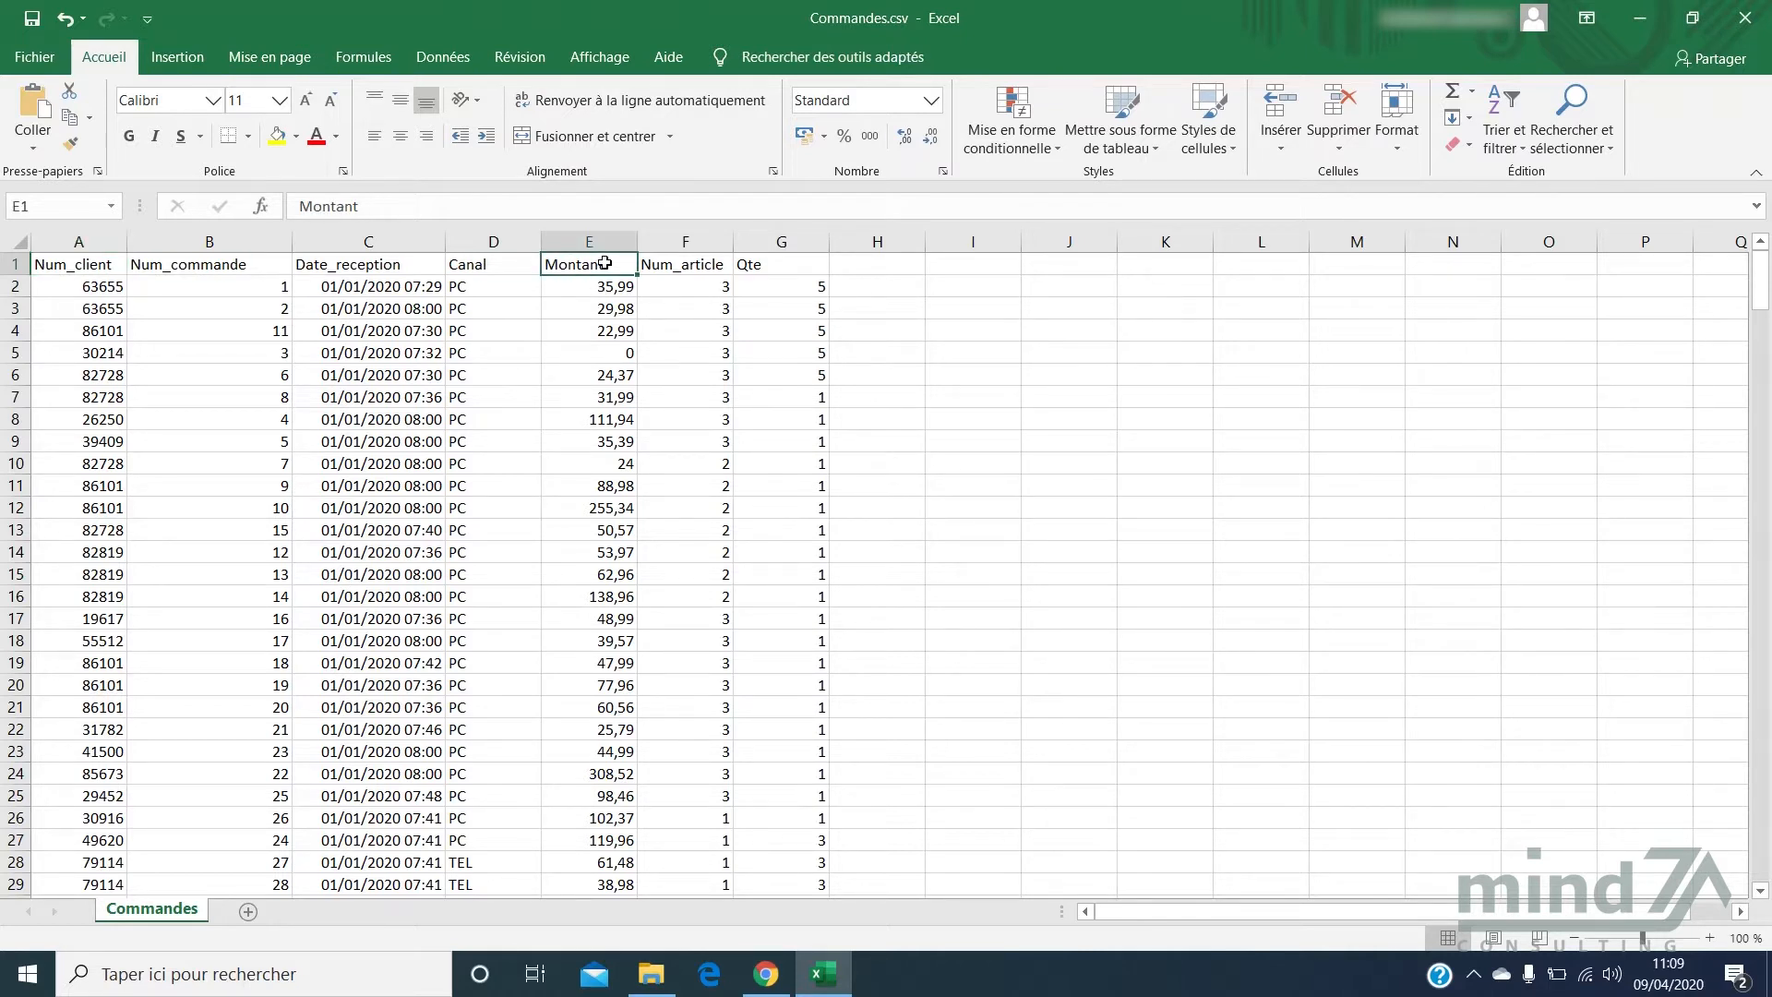
{"action": "left_click", "coordinate": [696, 265]}
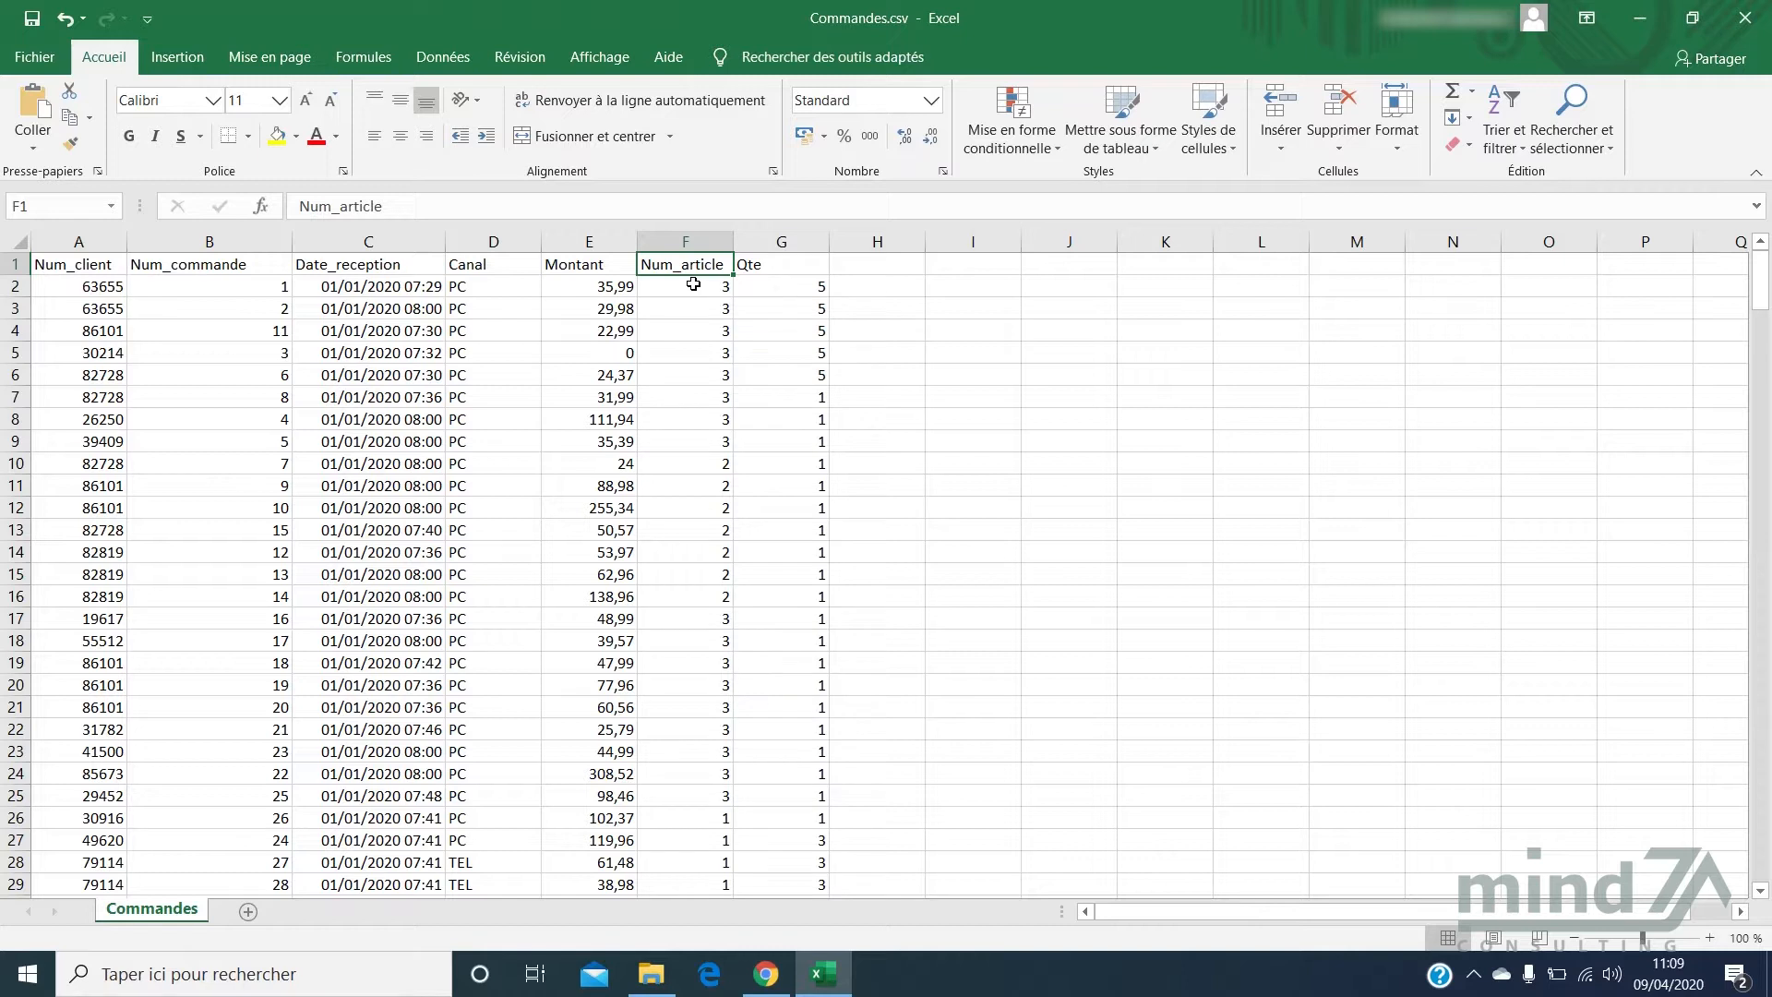
{"action": "left_click", "coordinate": [799, 261]}
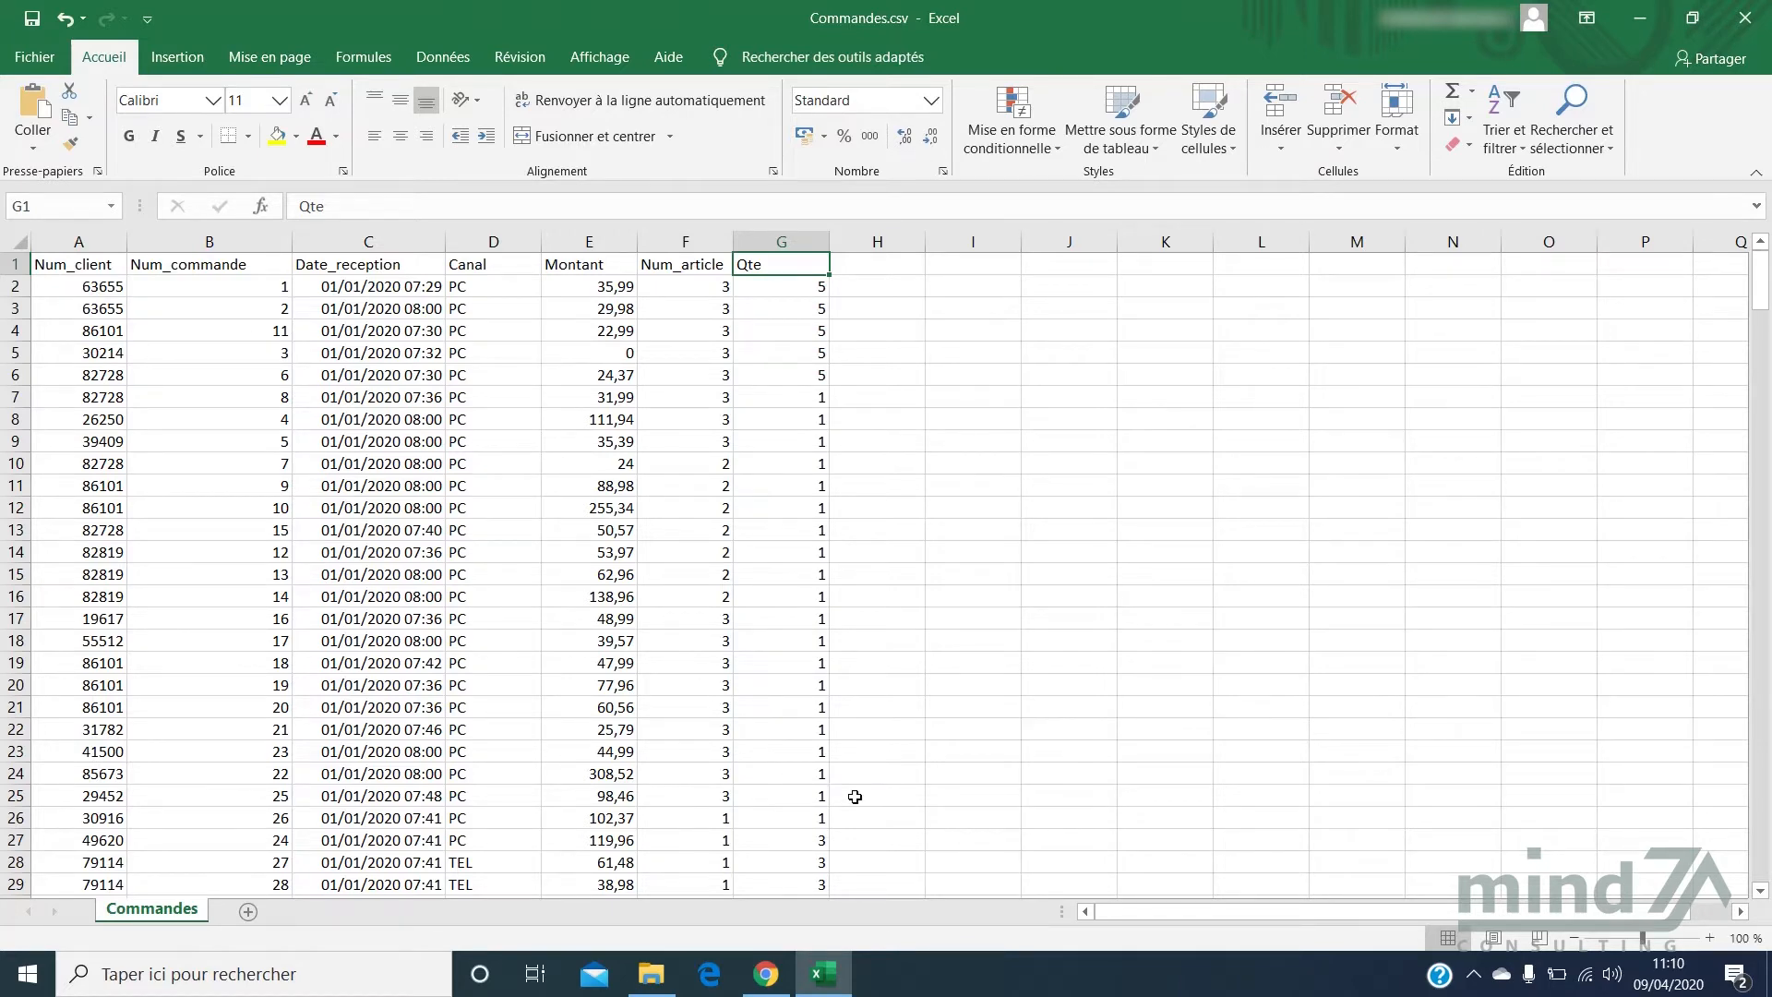
{"action": "left_click", "coordinate": [1745, 18]}
{"action": "left_click", "coordinate": [886, 520]}
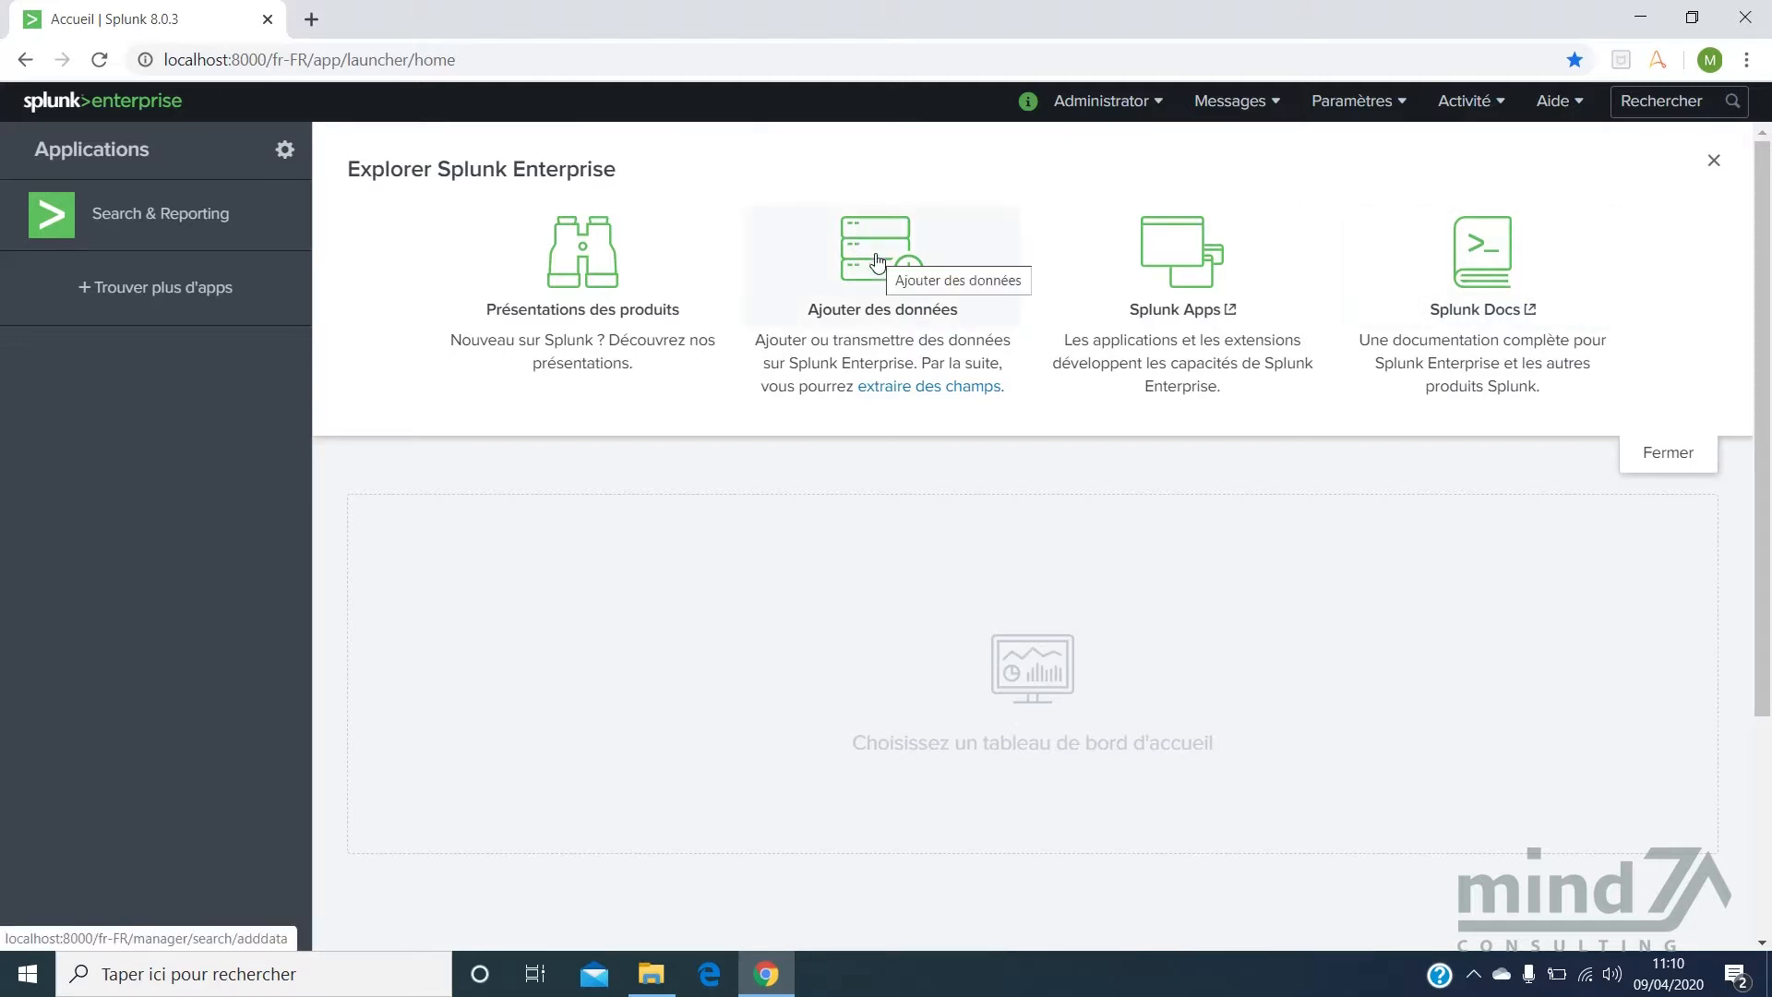
- Start adding data to Splunk from the settings, choosing to upload files from the computer
{"action": "left_click", "coordinate": [1353, 103]}
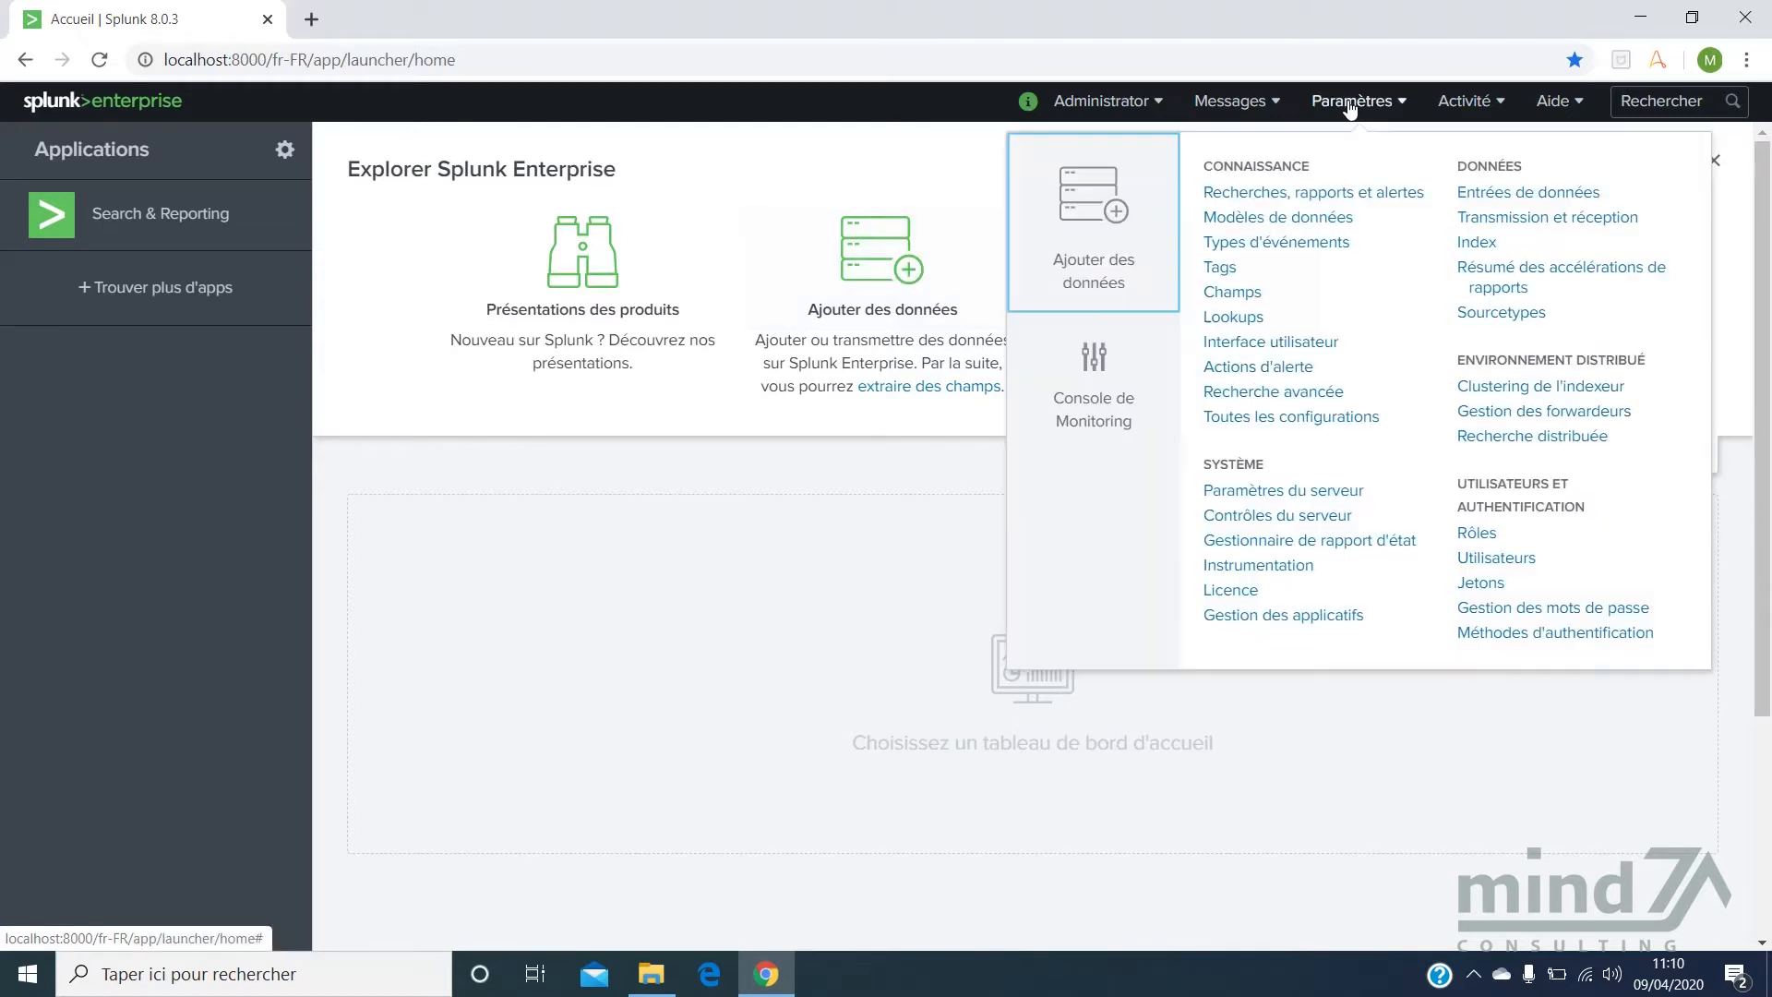
{"action": "left_click", "coordinate": [1088, 231]}
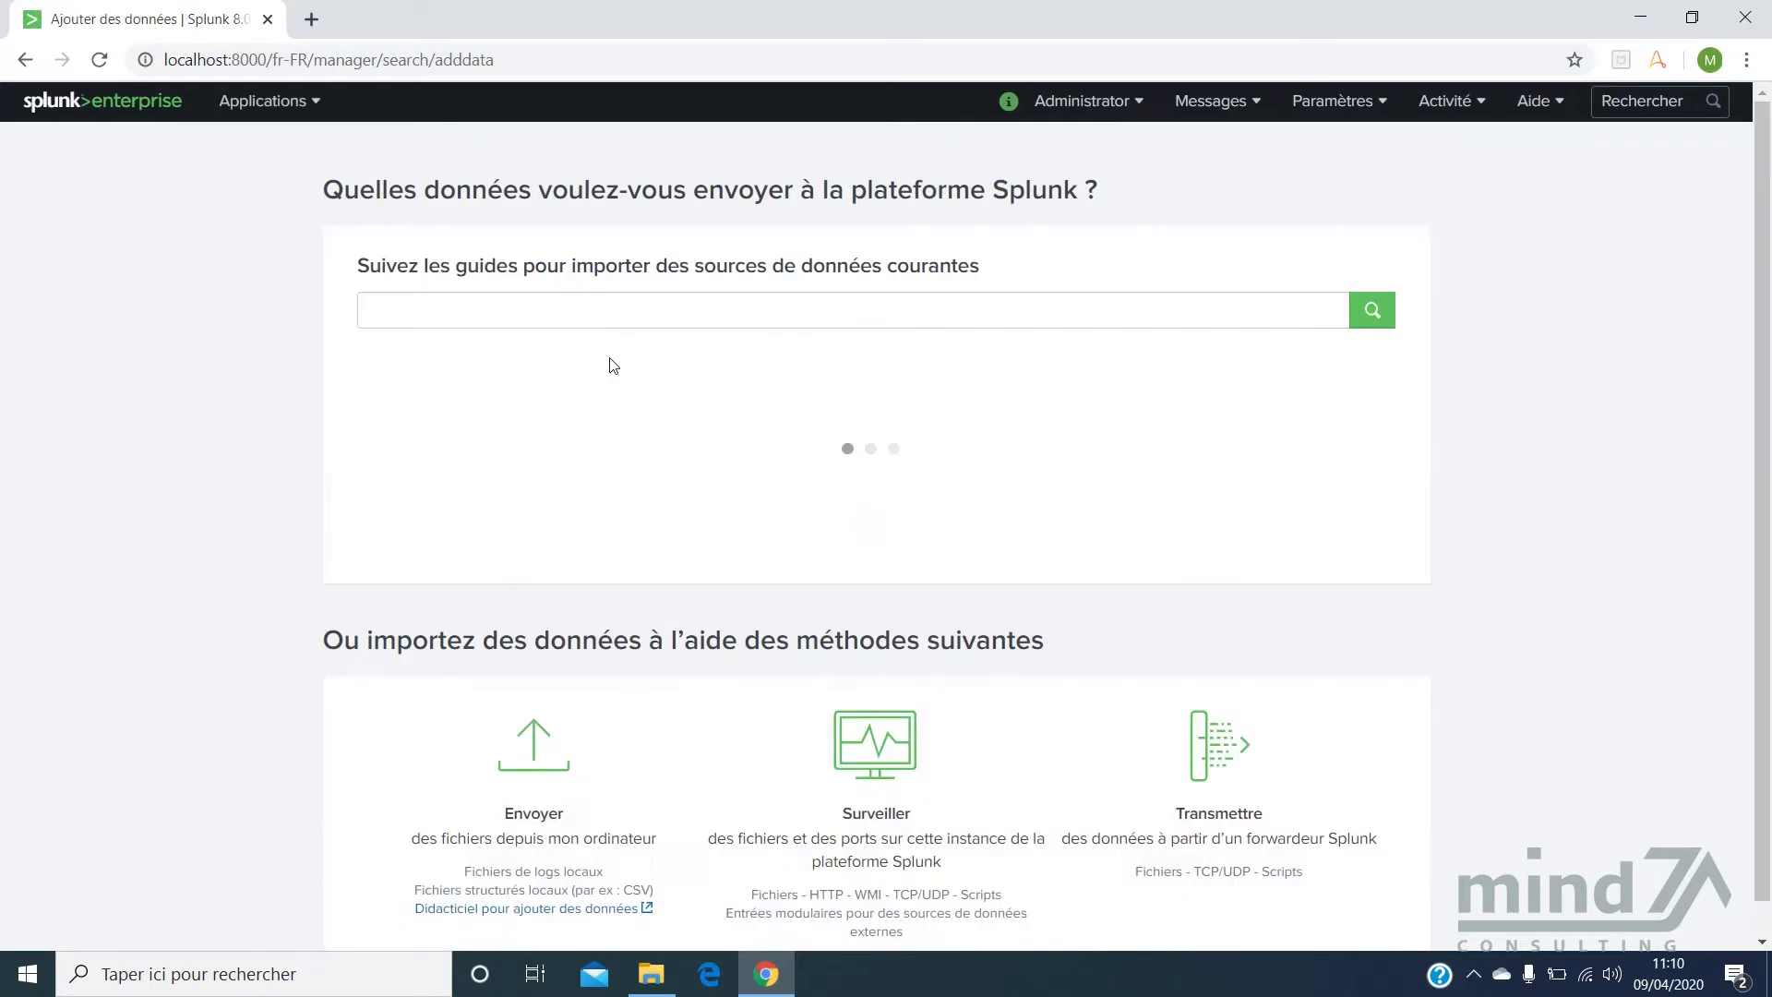
{"action": "scroll", "coordinate": [675, 480], "scroll_direction": "down", "scroll_amount": 1}
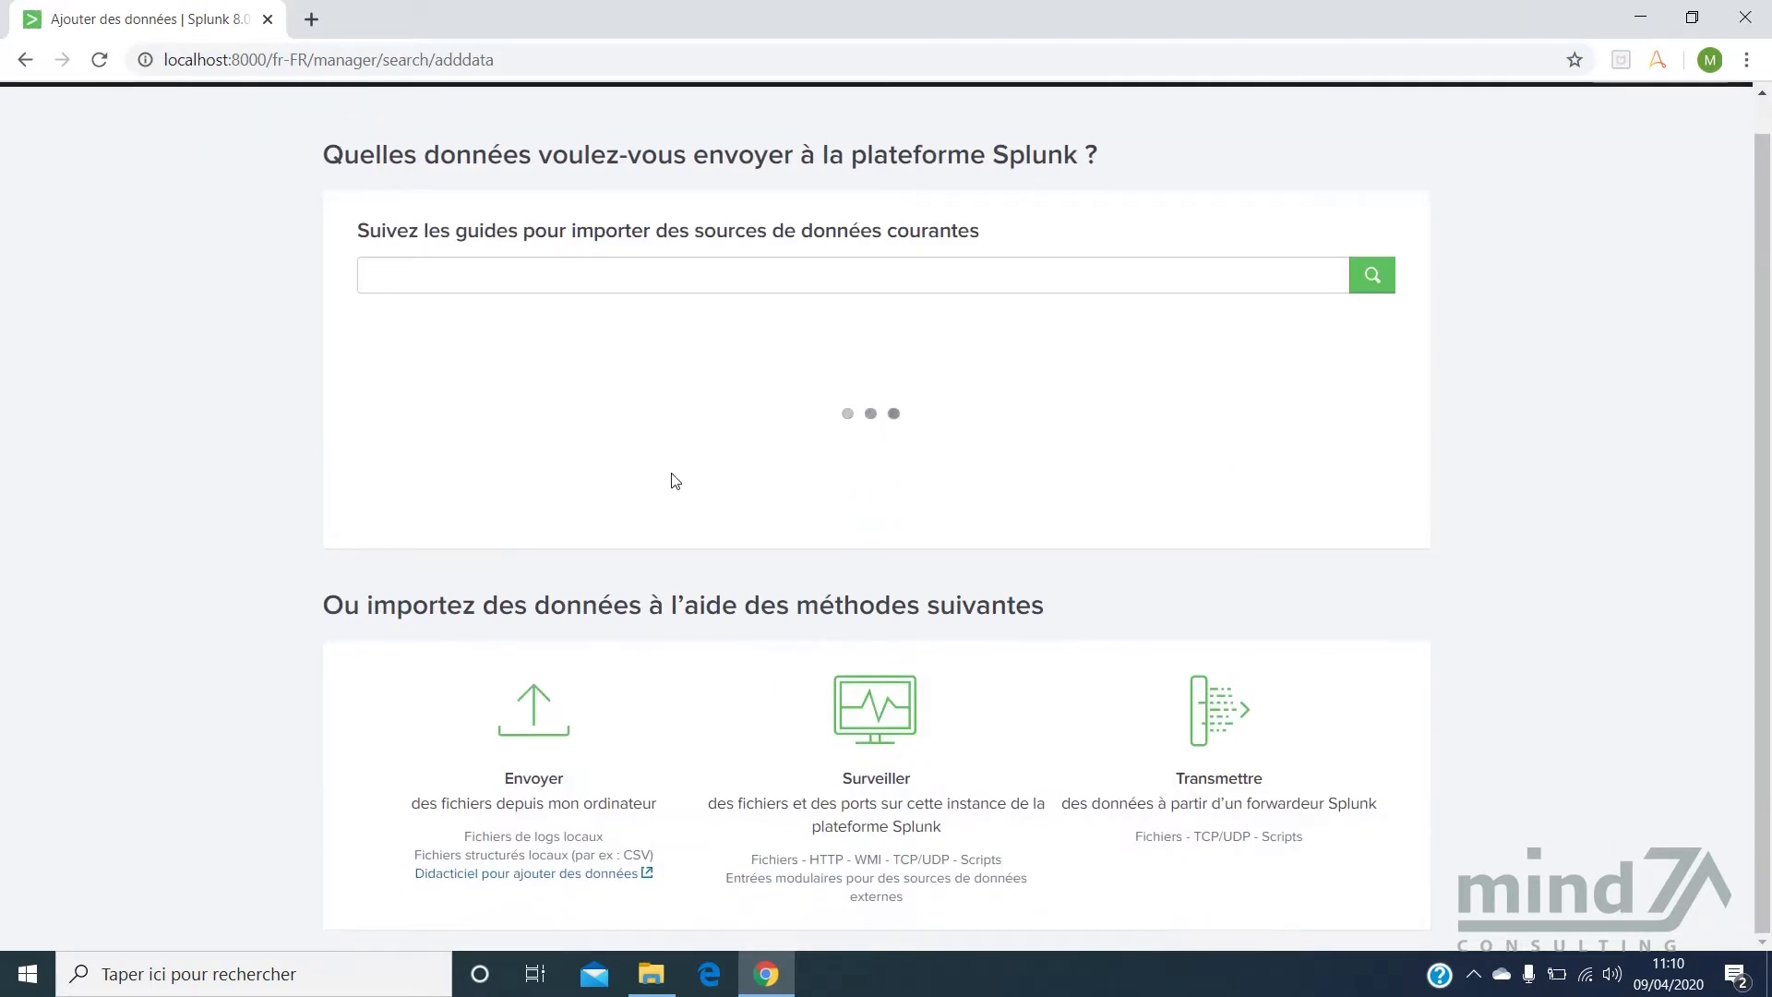
{"action": "scroll", "coordinate": [675, 480], "scroll_direction": "down", "scroll_amount": 3}
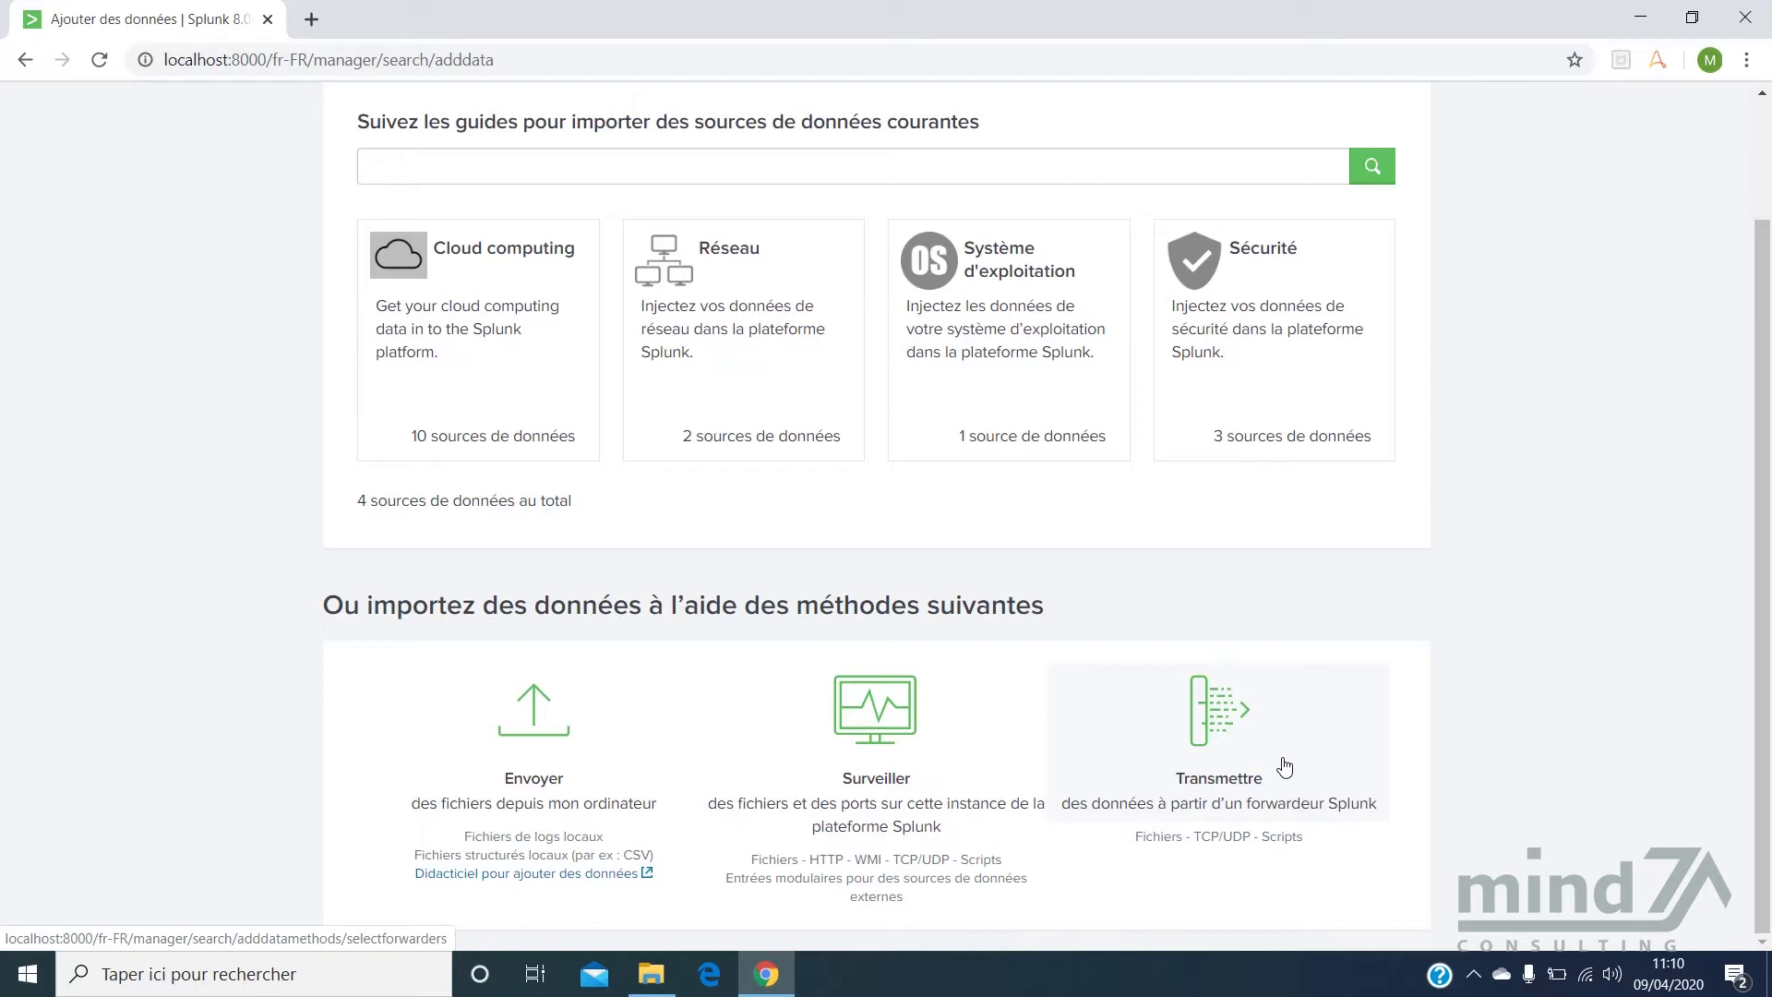
{"action": "left_click", "coordinate": [556, 727]}
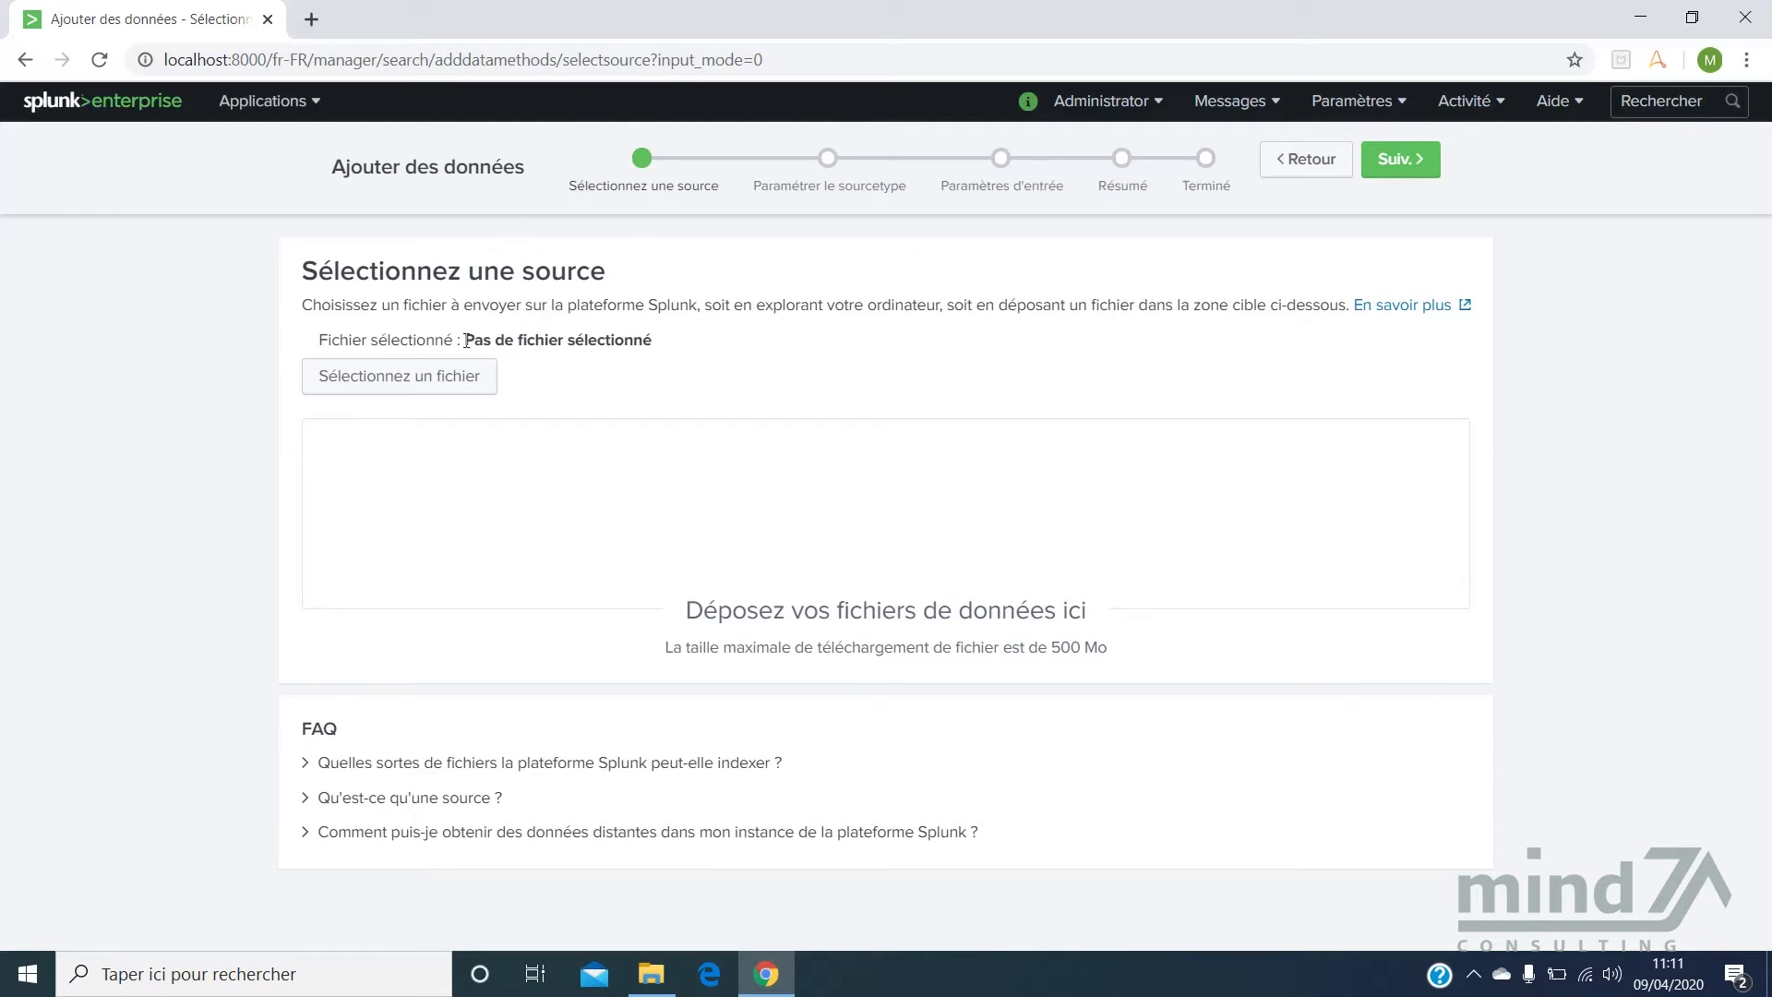
- Select Commandes.csv from the Demo_Splunk folder as the data source and continue to the sourcetype settings
{"action": "left_click", "coordinate": [468, 387]}
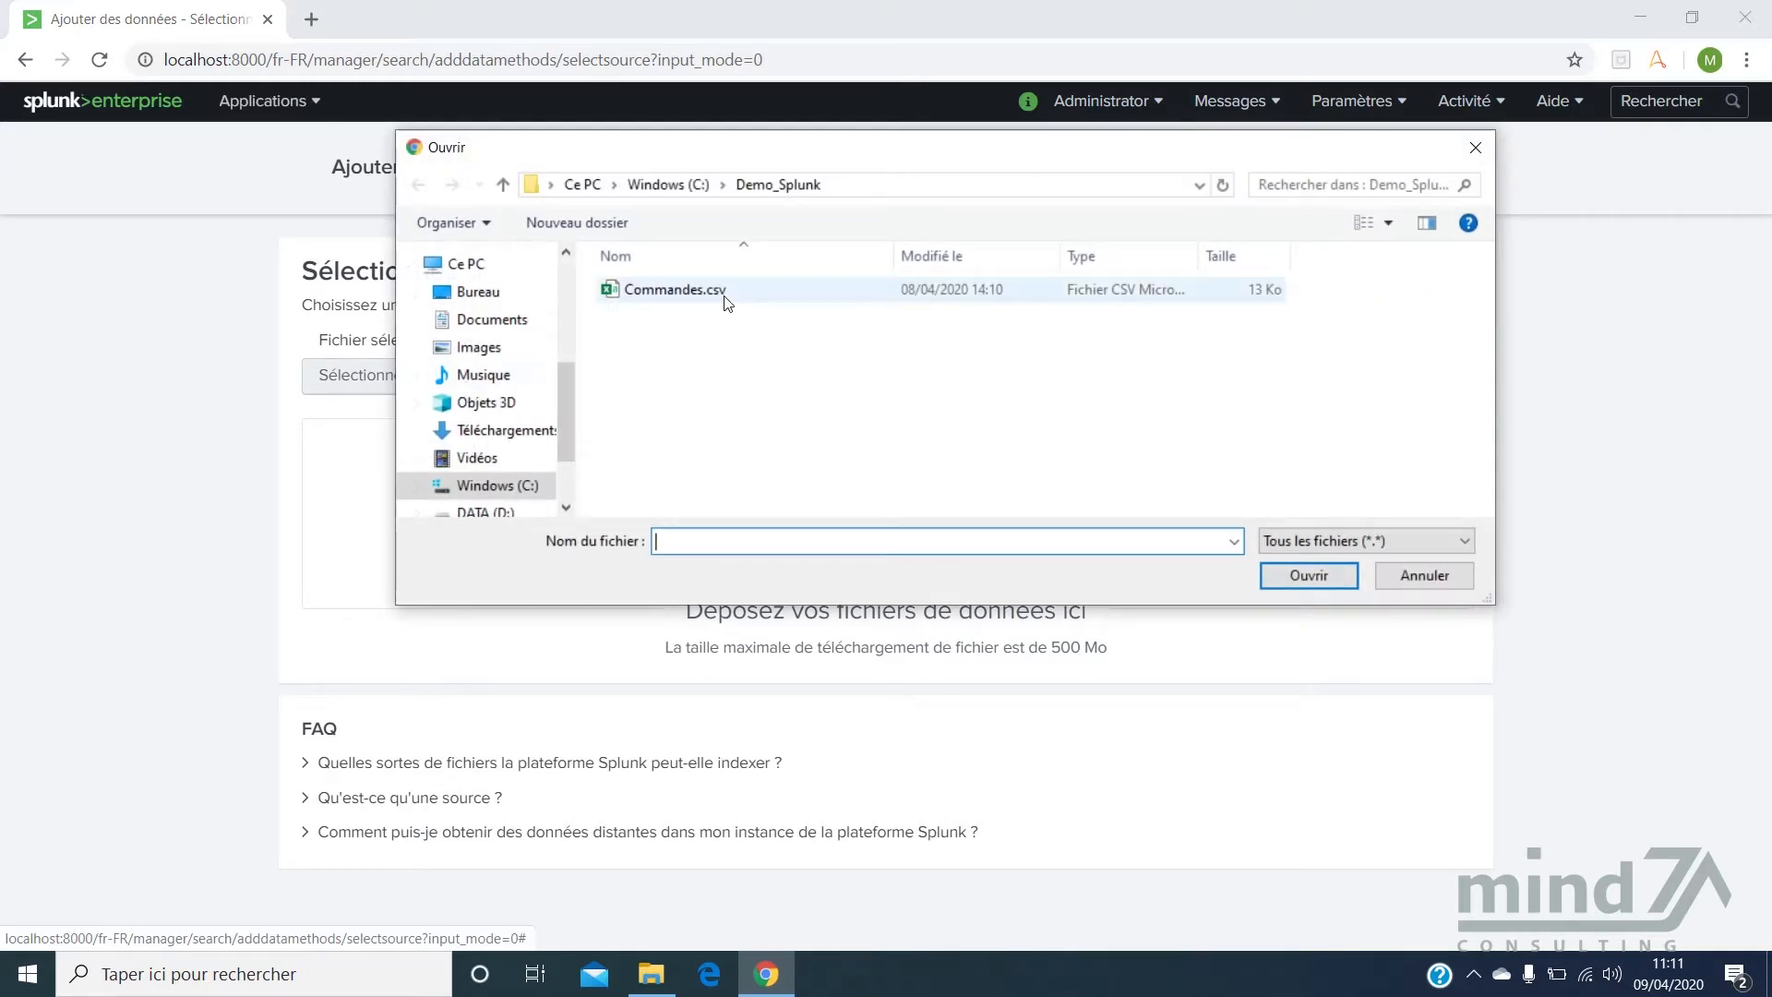
{"action": "left_click", "coordinate": [724, 301]}
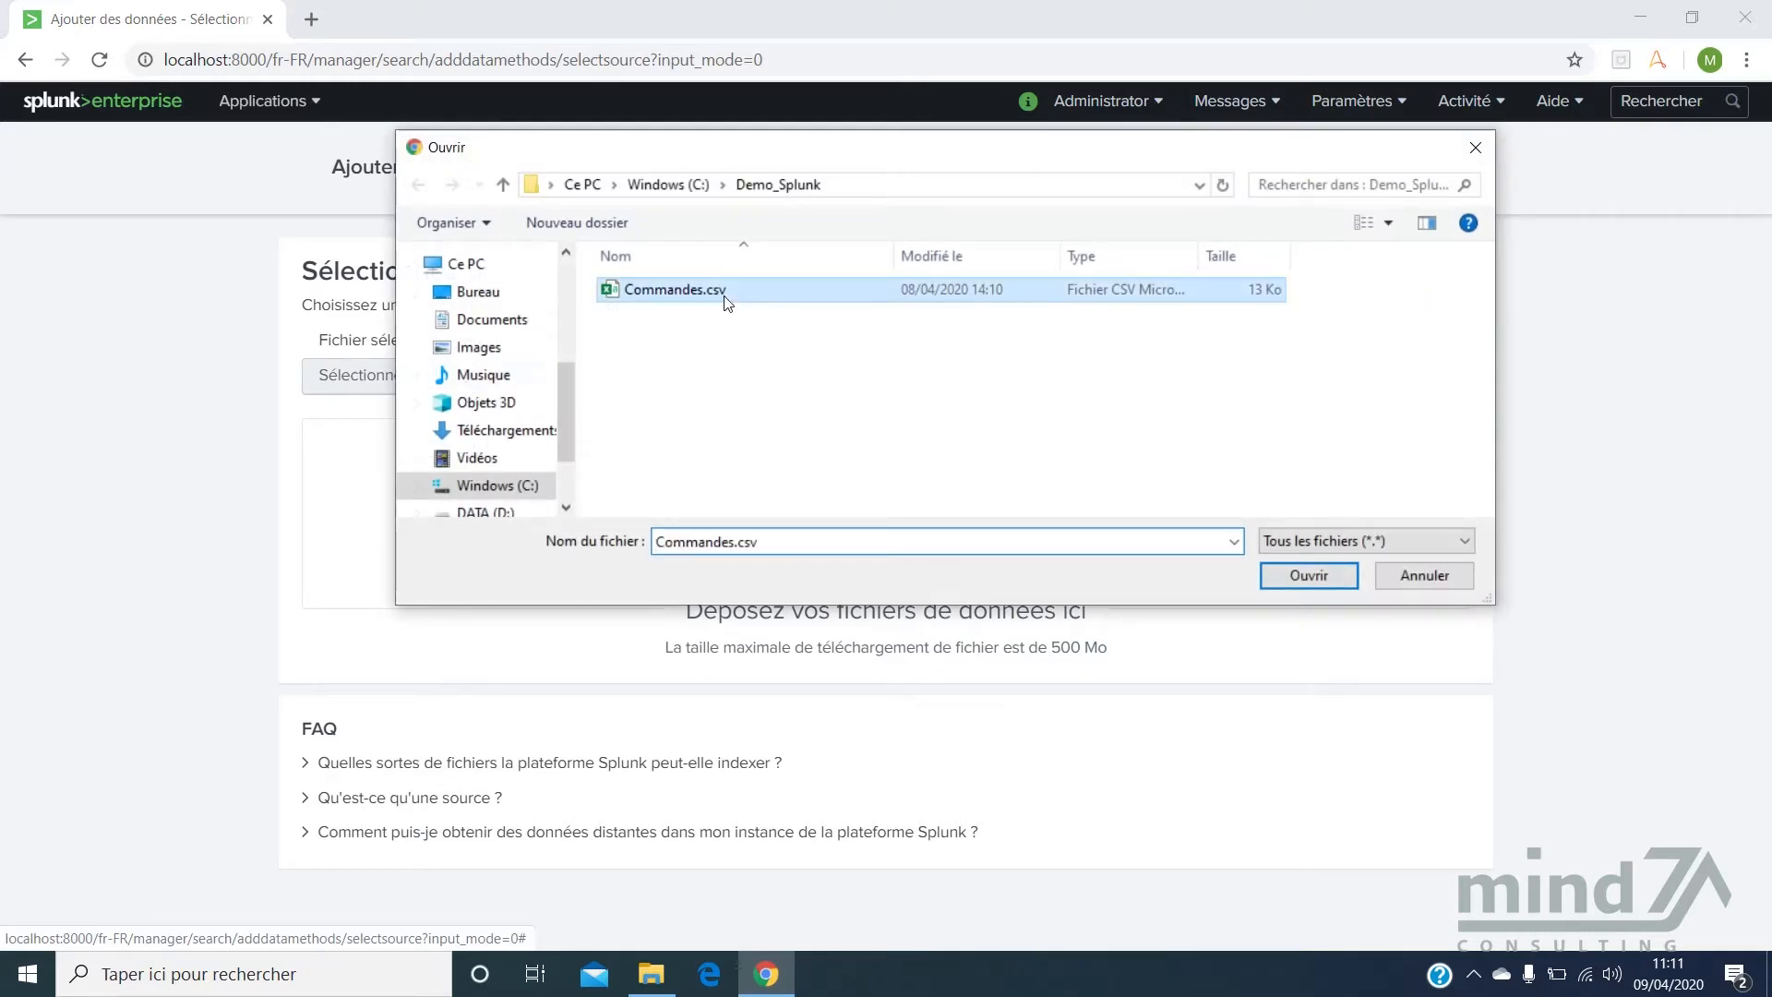
{"action": "left_click", "coordinate": [1326, 580]}
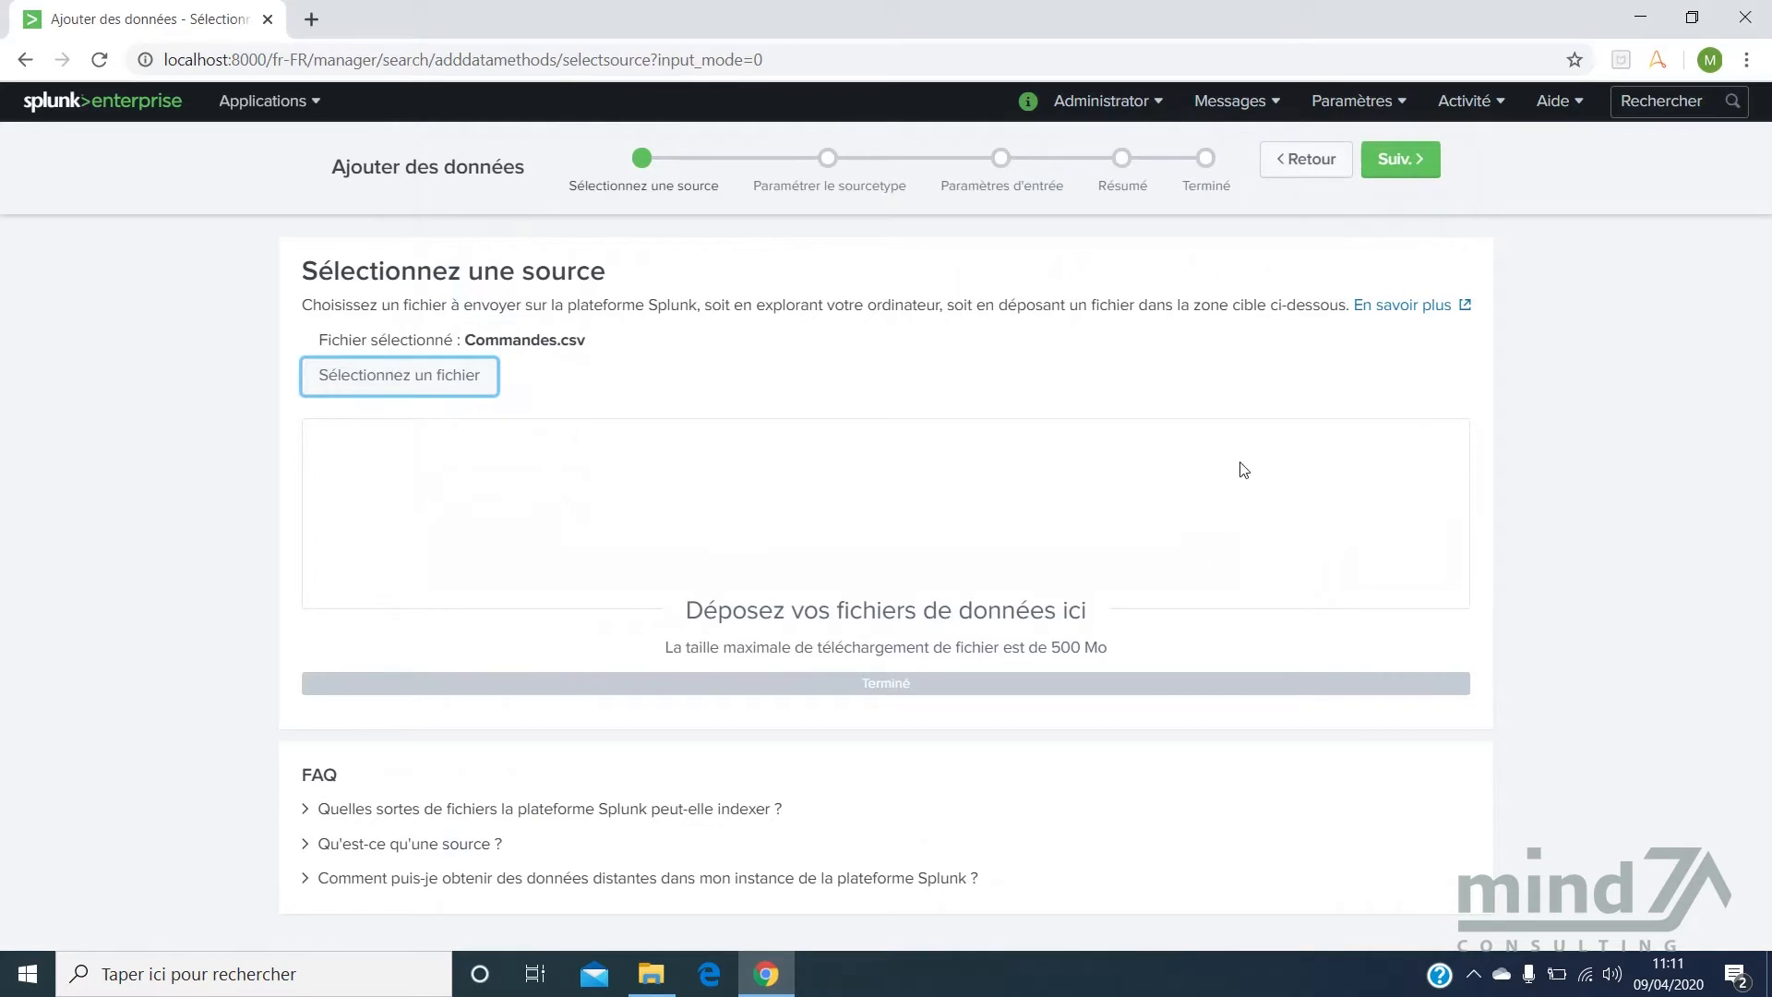
{"action": "left_click", "coordinate": [1407, 159]}
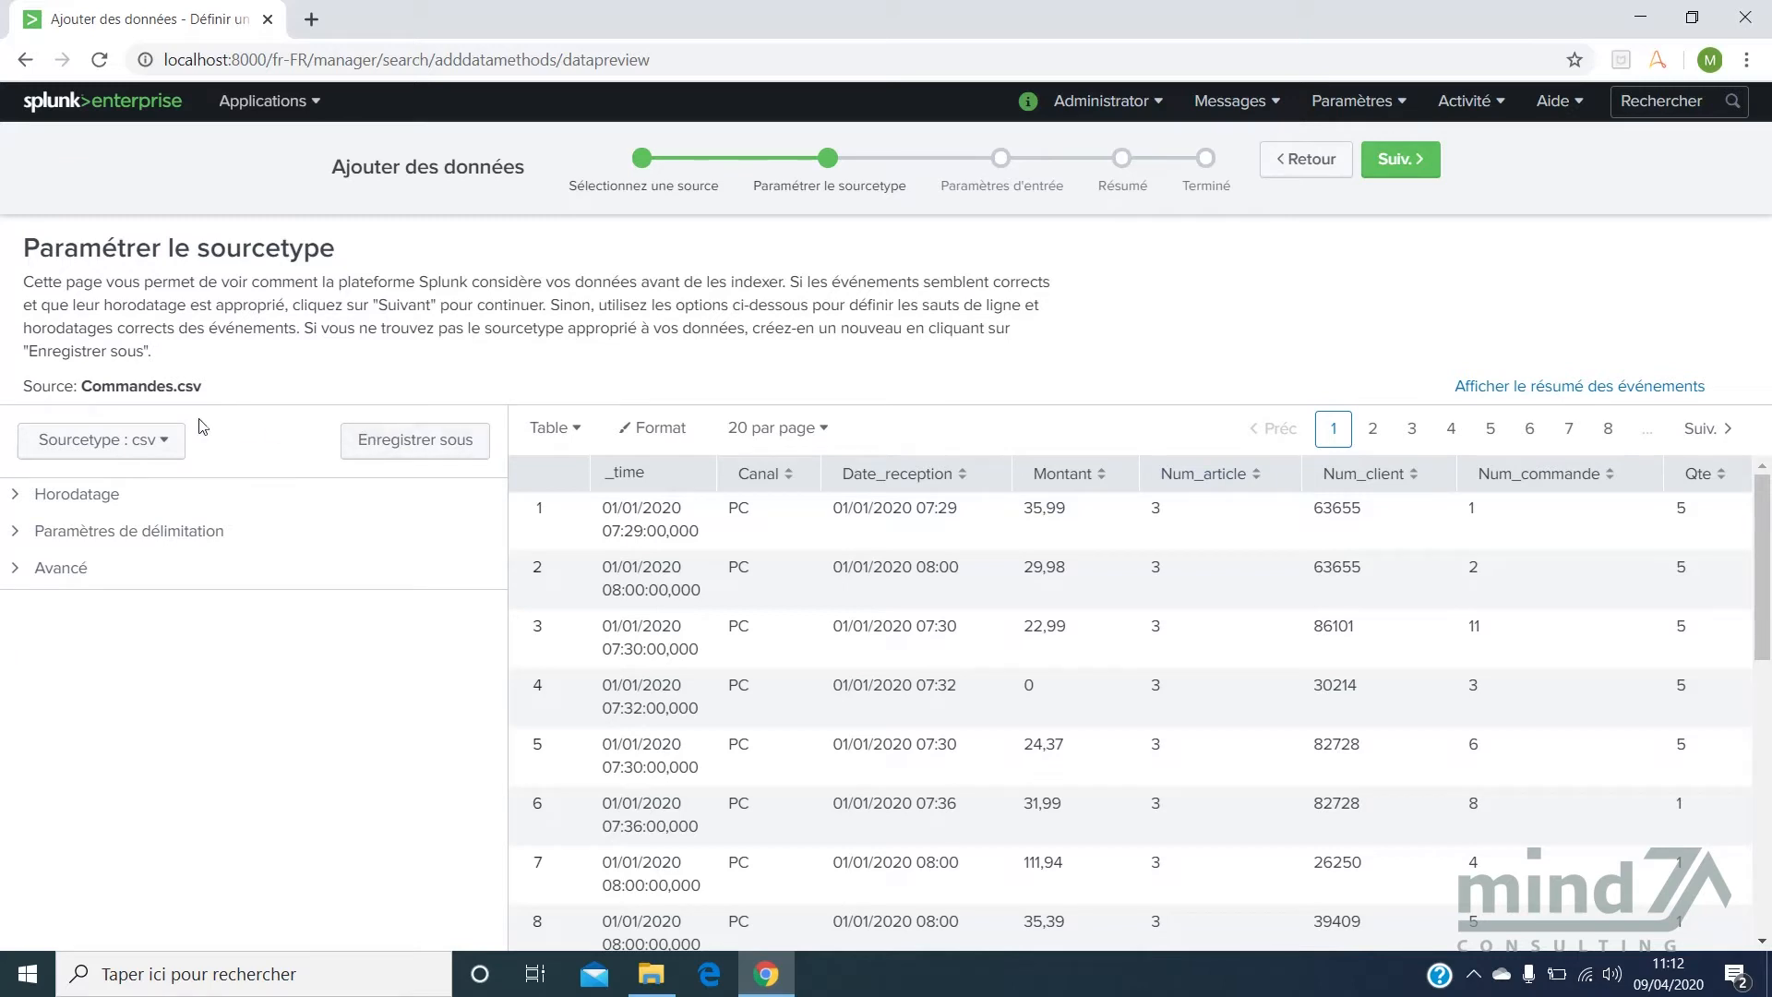
- Look through the available sourcetypes, keep csv, and continue to the input settings
{"action": "left_click", "coordinate": [161, 445]}
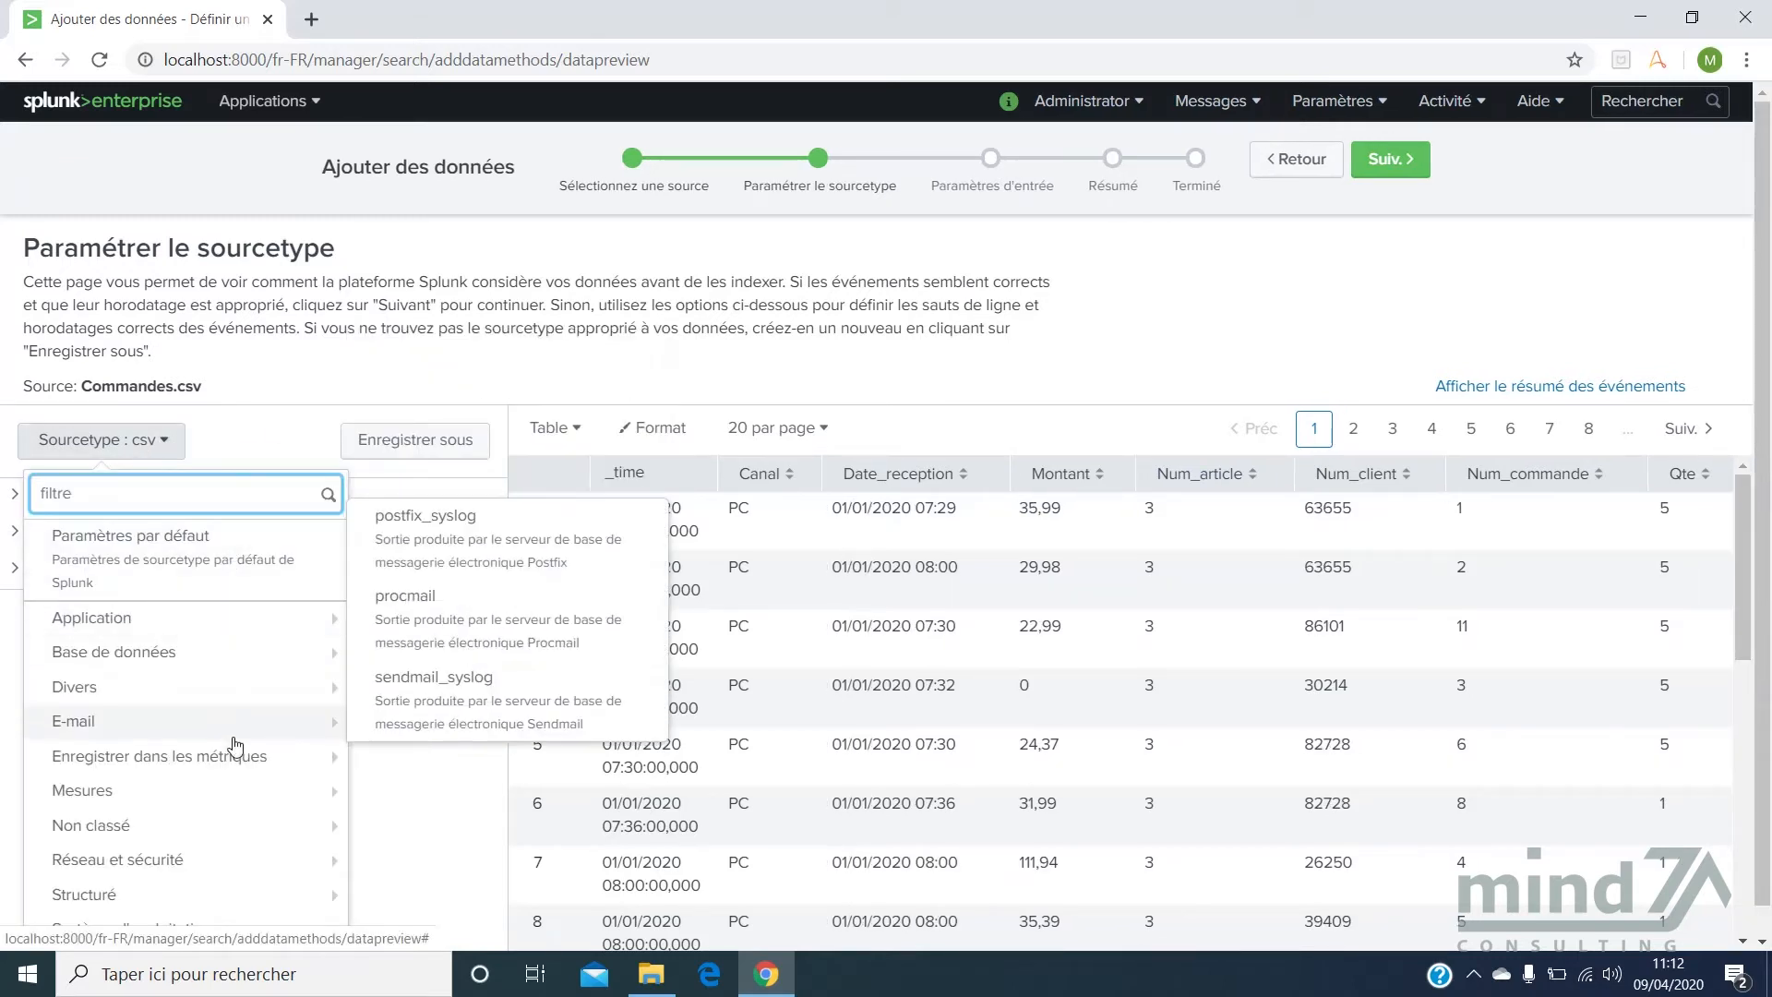
{"action": "mouse_move", "coordinate": [245, 842]}
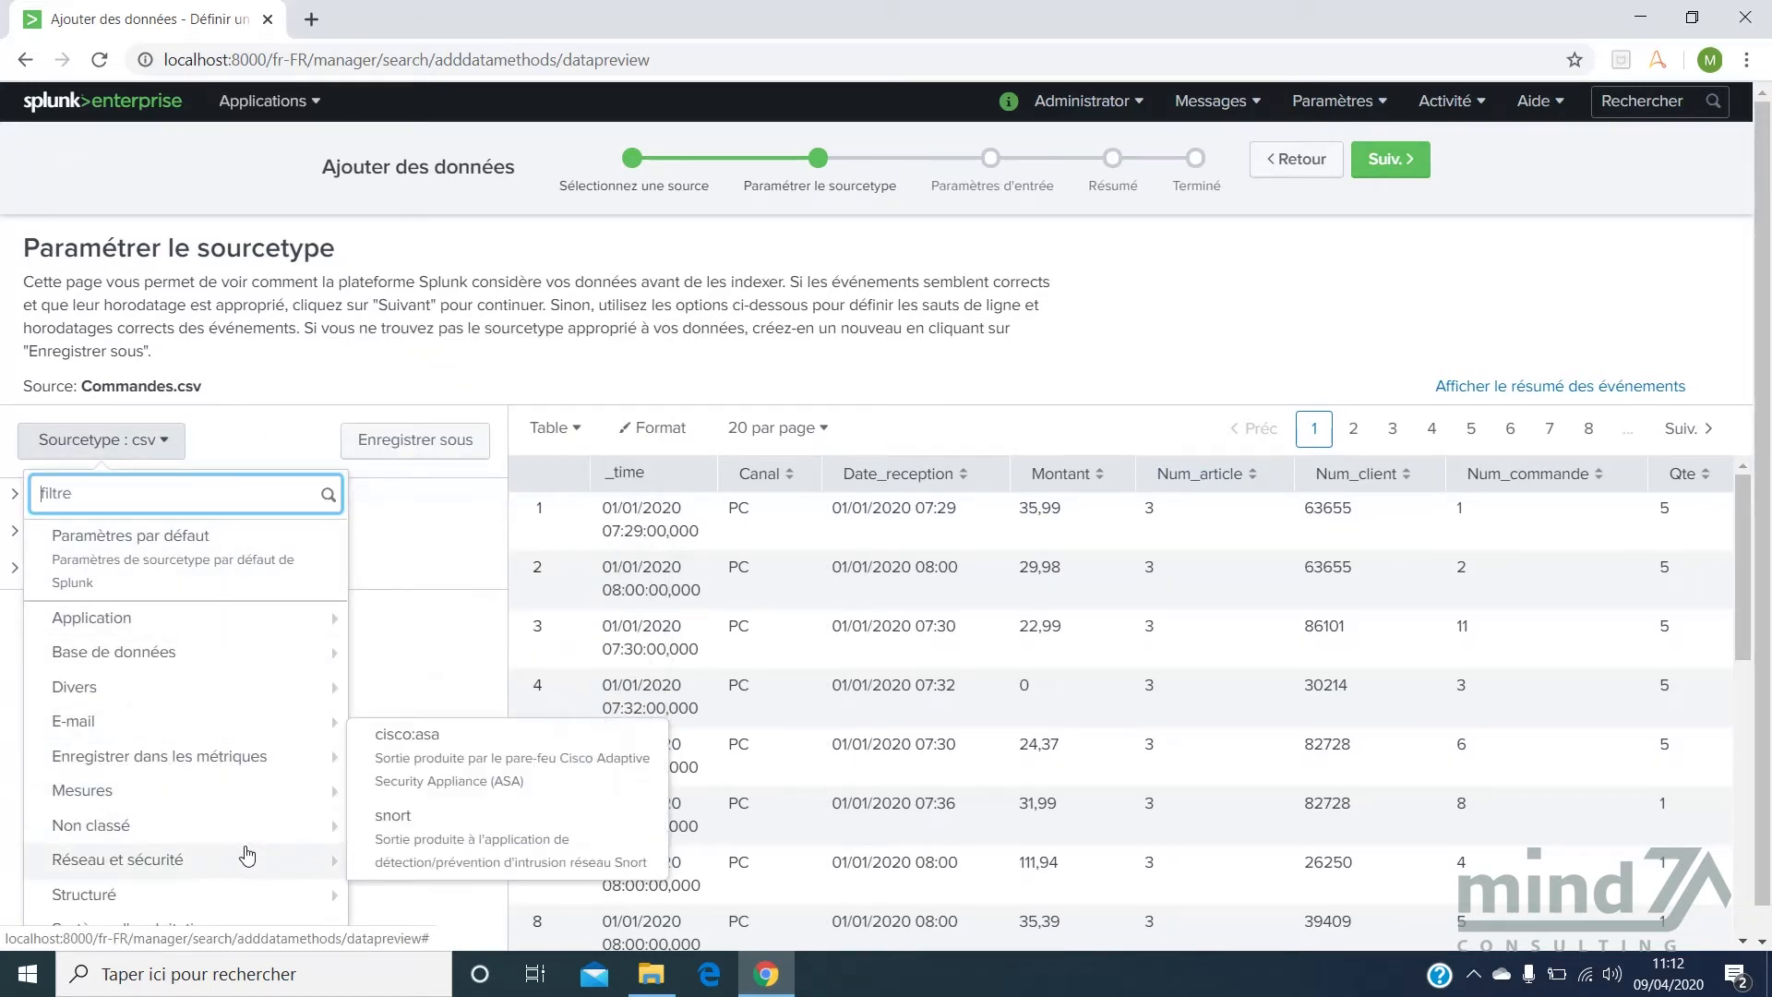
{"action": "left_click", "coordinate": [723, 372]}
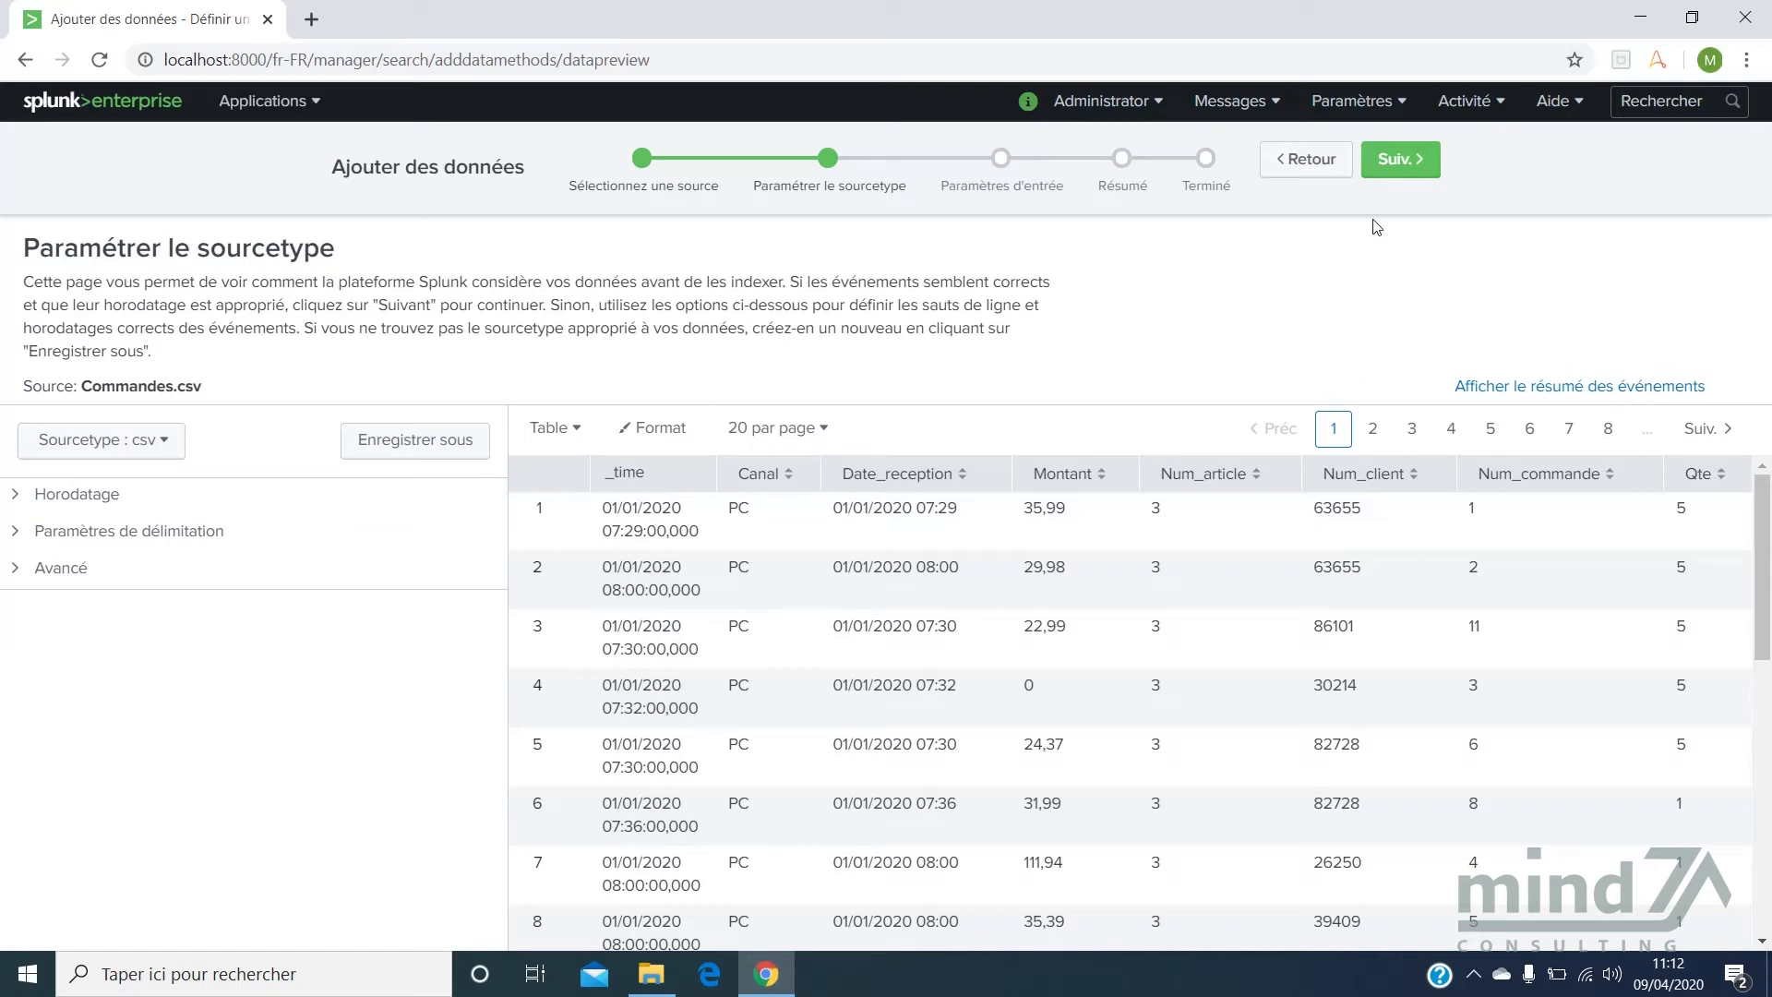
{"action": "left_click", "coordinate": [1392, 175]}
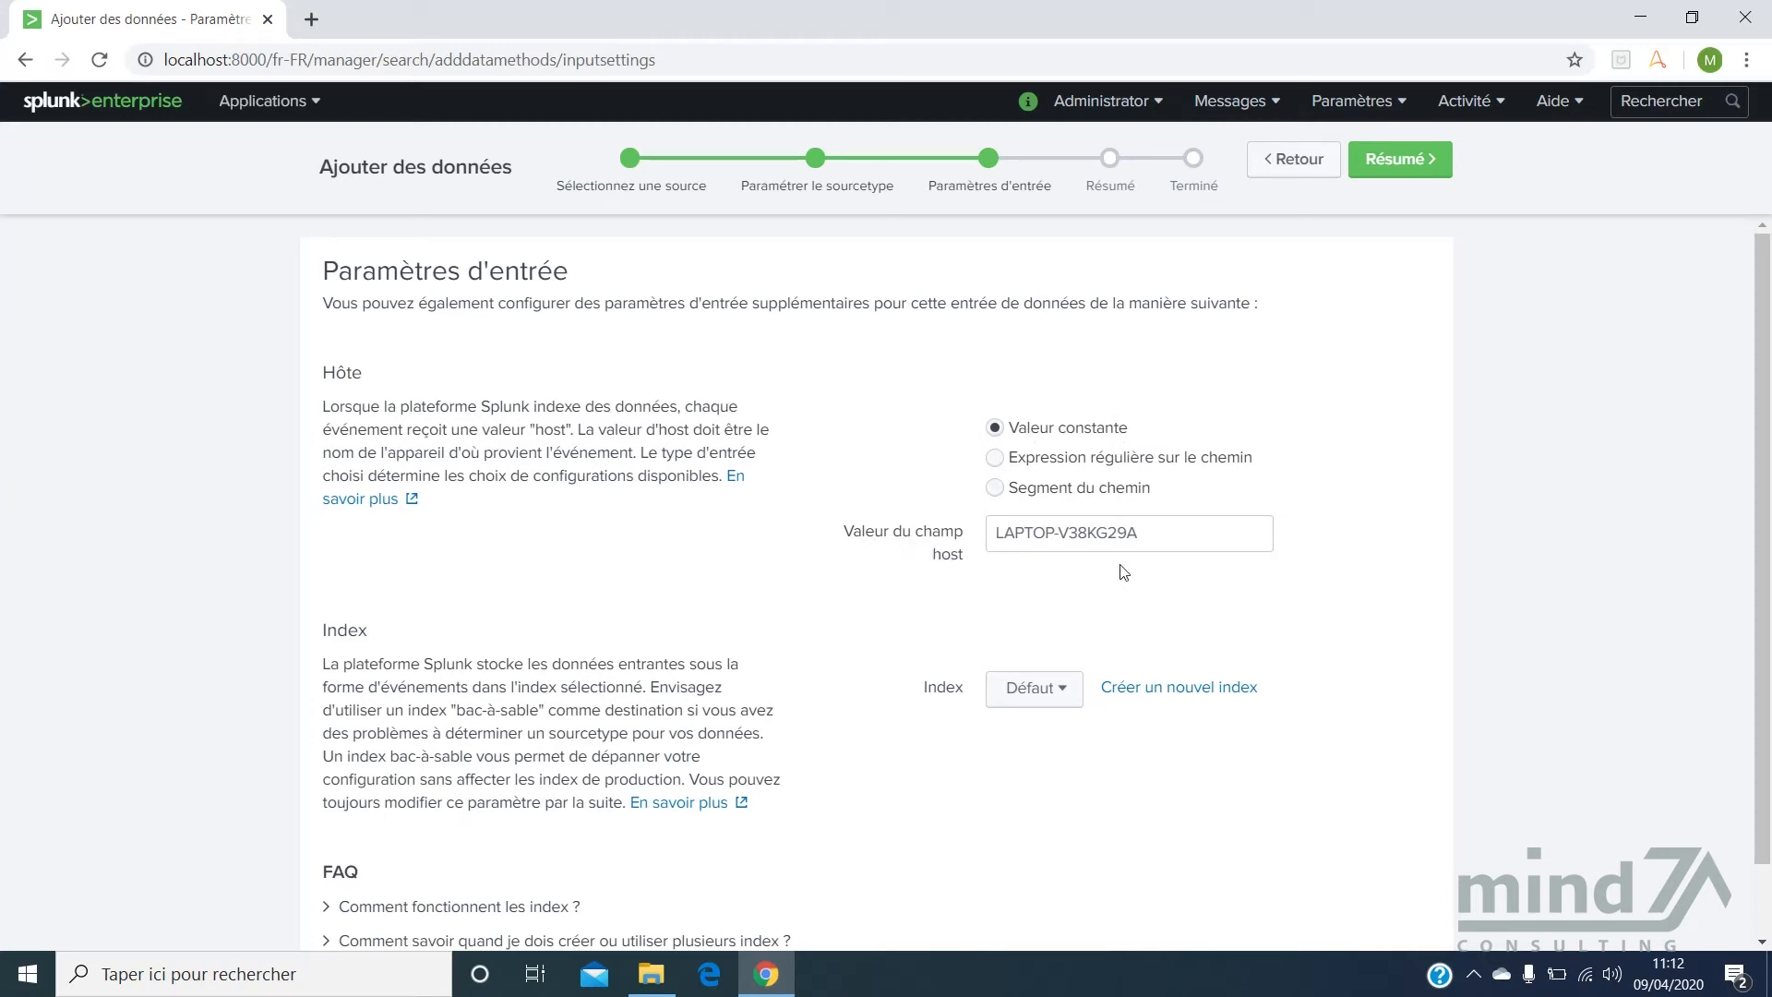
- Set the constant host field value to db_commandes
{"action": "left_click", "coordinate": [1153, 543]}
{"action": "left_click_drag", "start_coordinate": [1135, 543], "coordinate": [923, 564]}
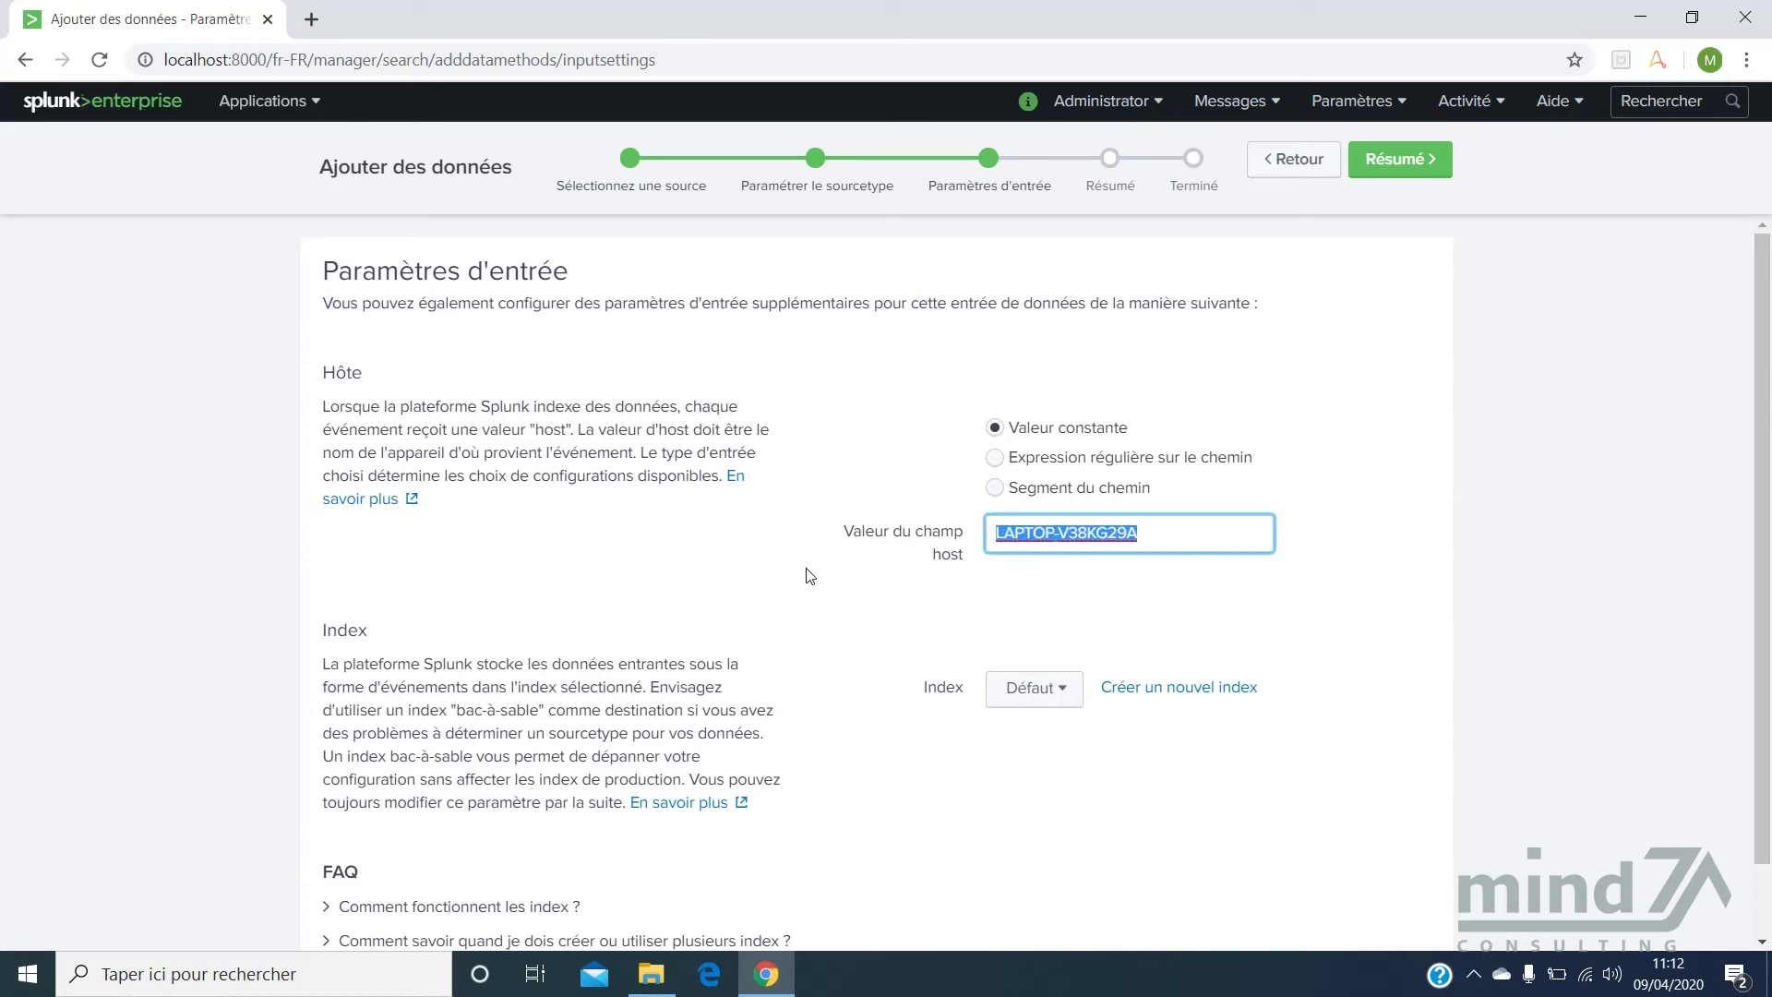
{"action": "type", "text": "db_co"}
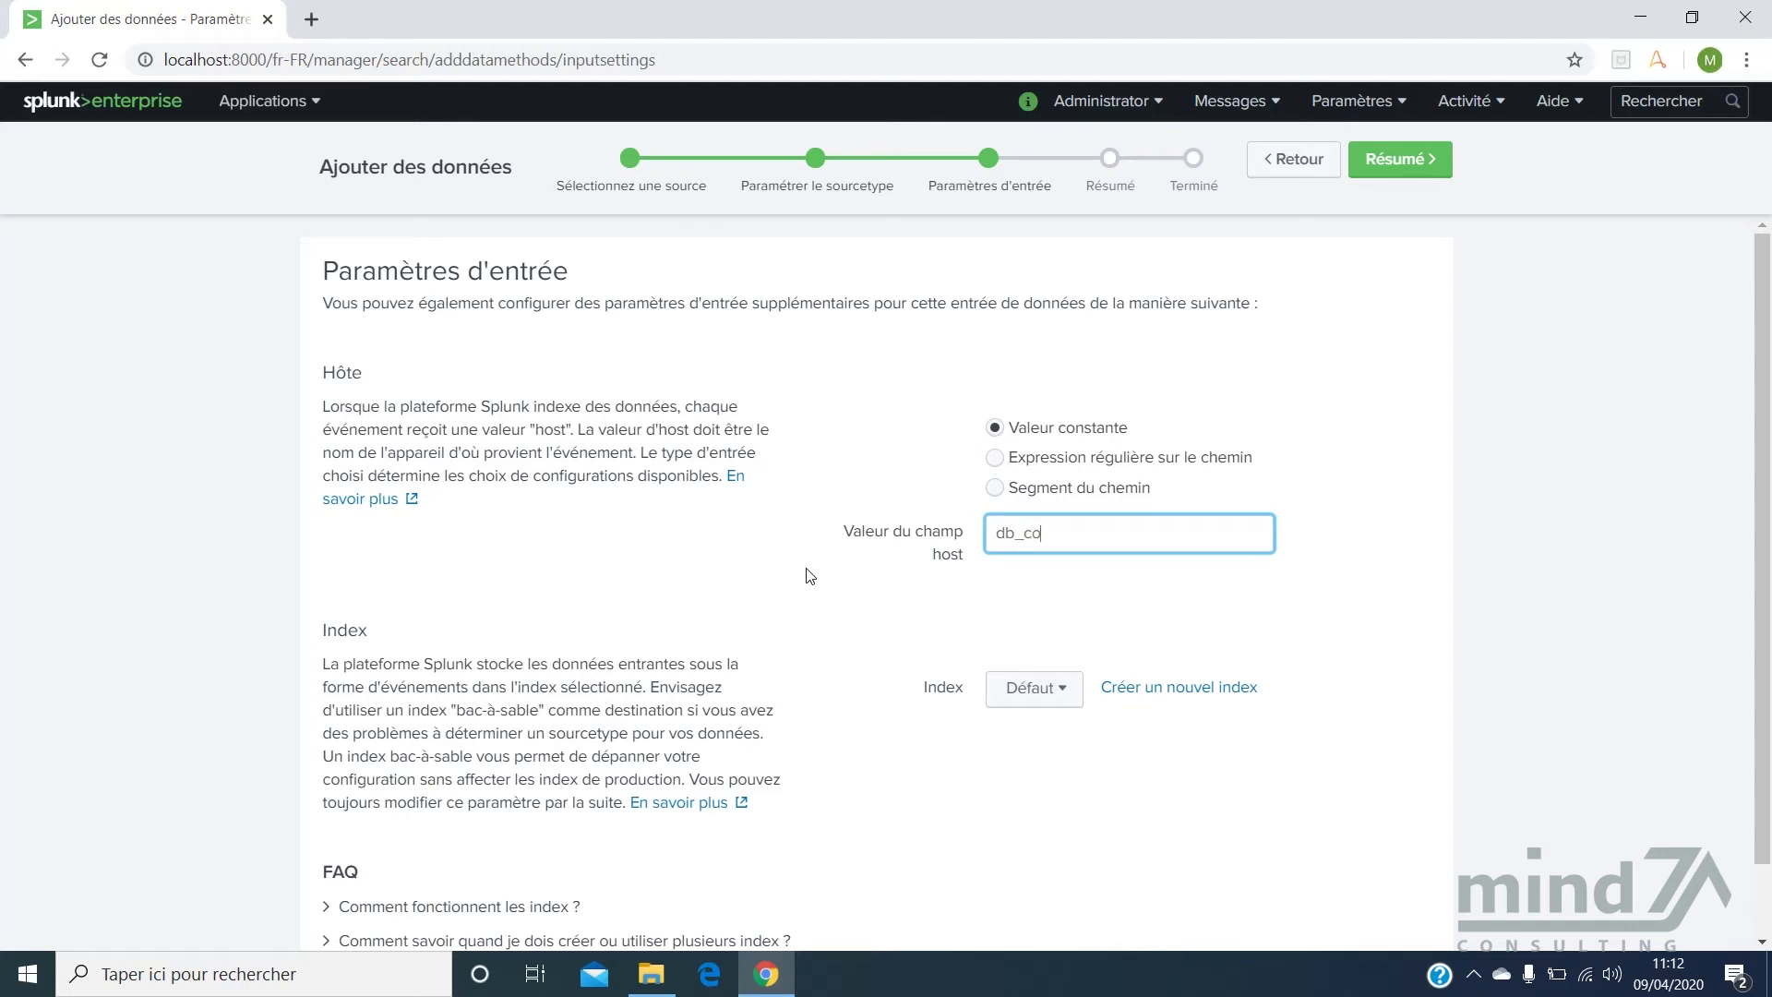
{"action": "type", "text": "mmandes"}
- Check the available indexes, keep the Défaut index, and continue to the import summary
{"action": "left_click", "coordinate": [1040, 694]}
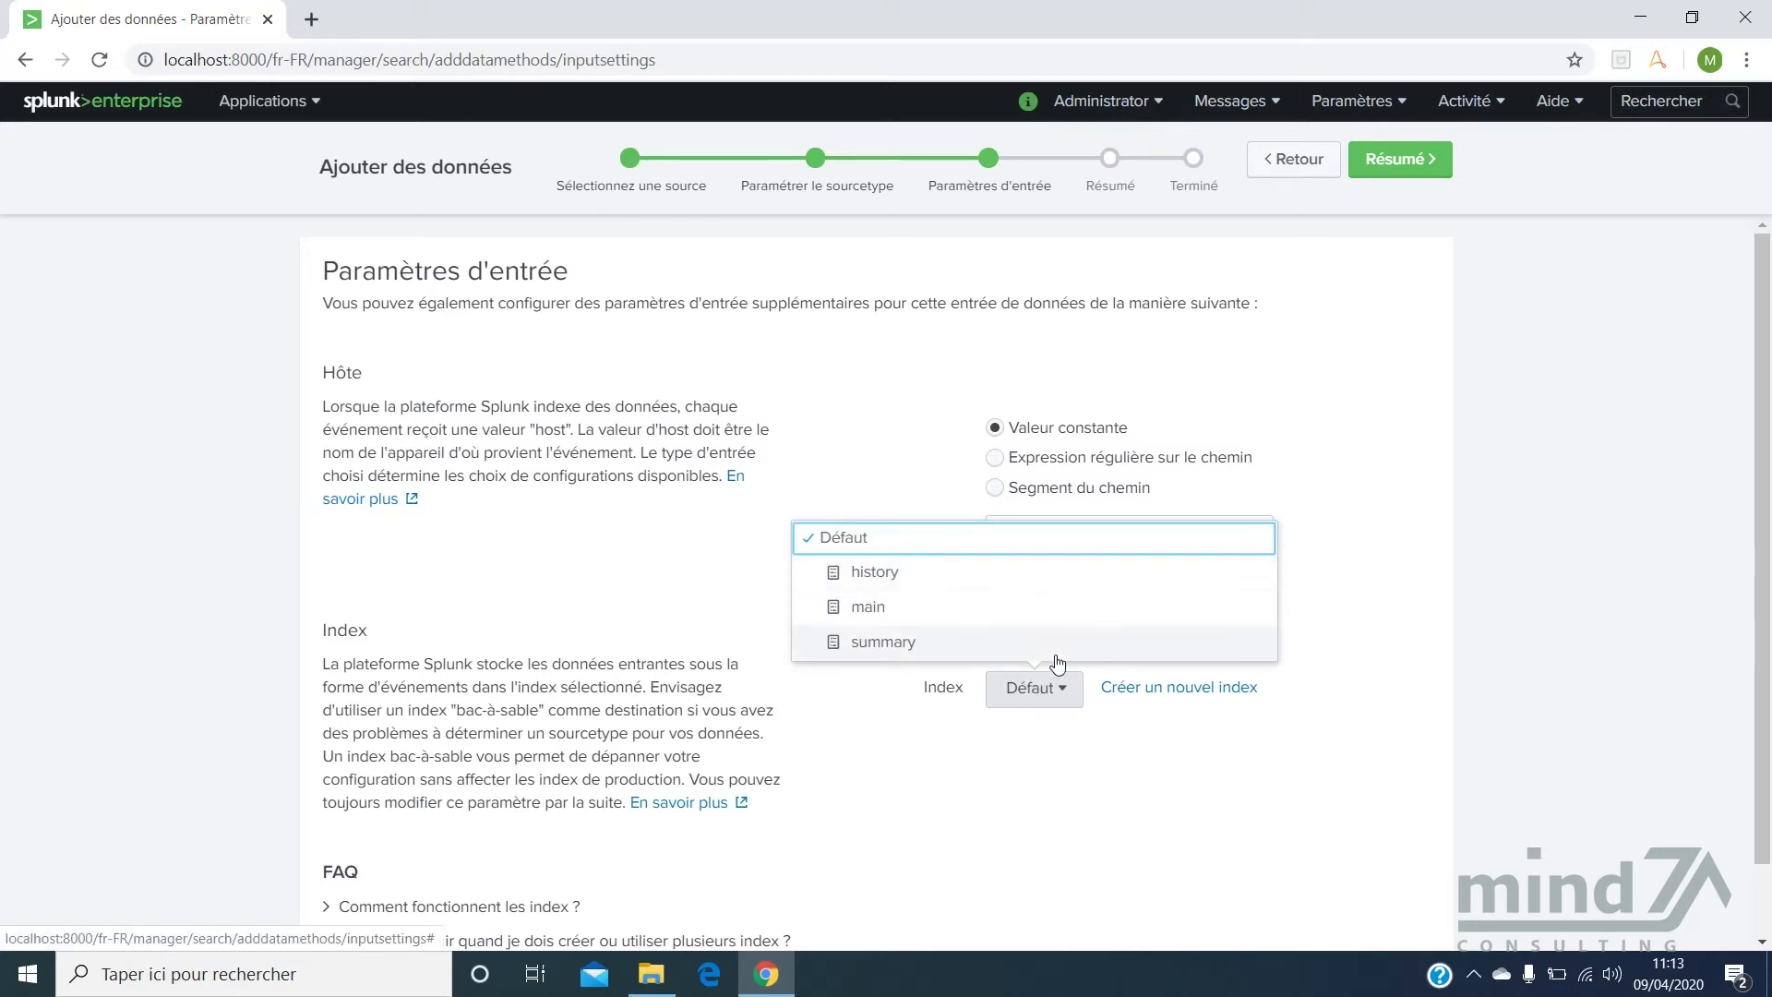
{"action": "left_click", "coordinate": [1197, 772]}
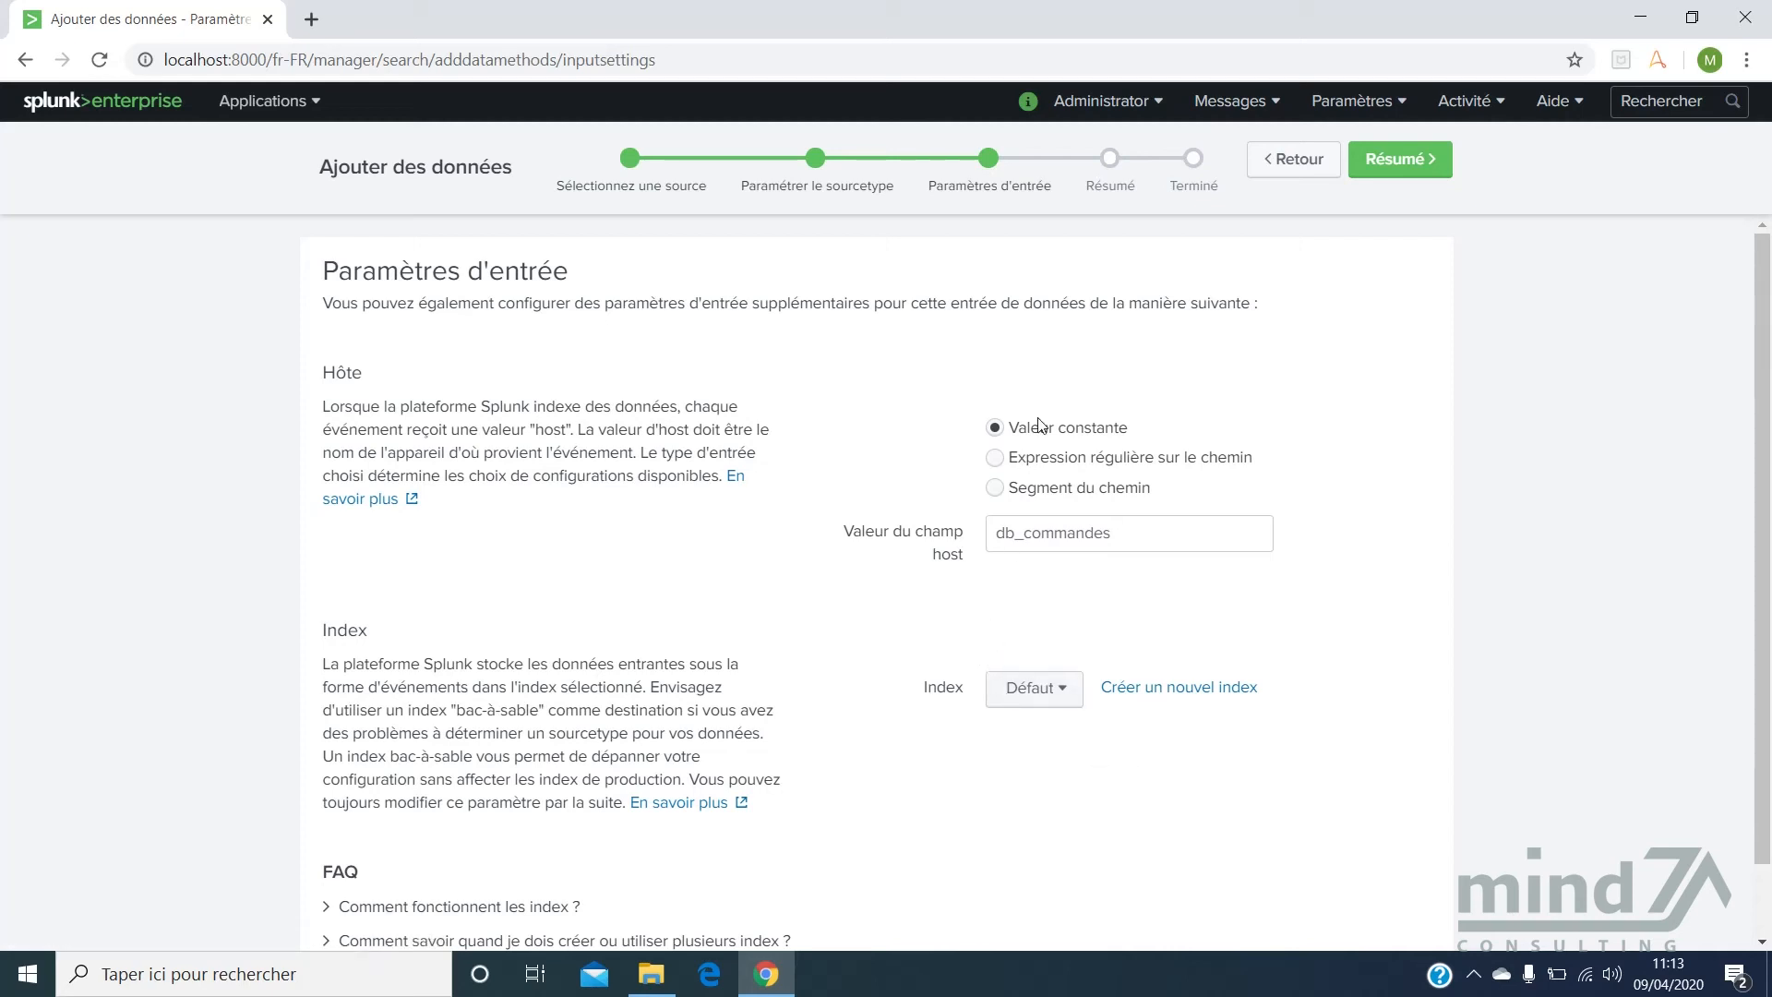
{"action": "left_click", "coordinate": [1394, 164]}
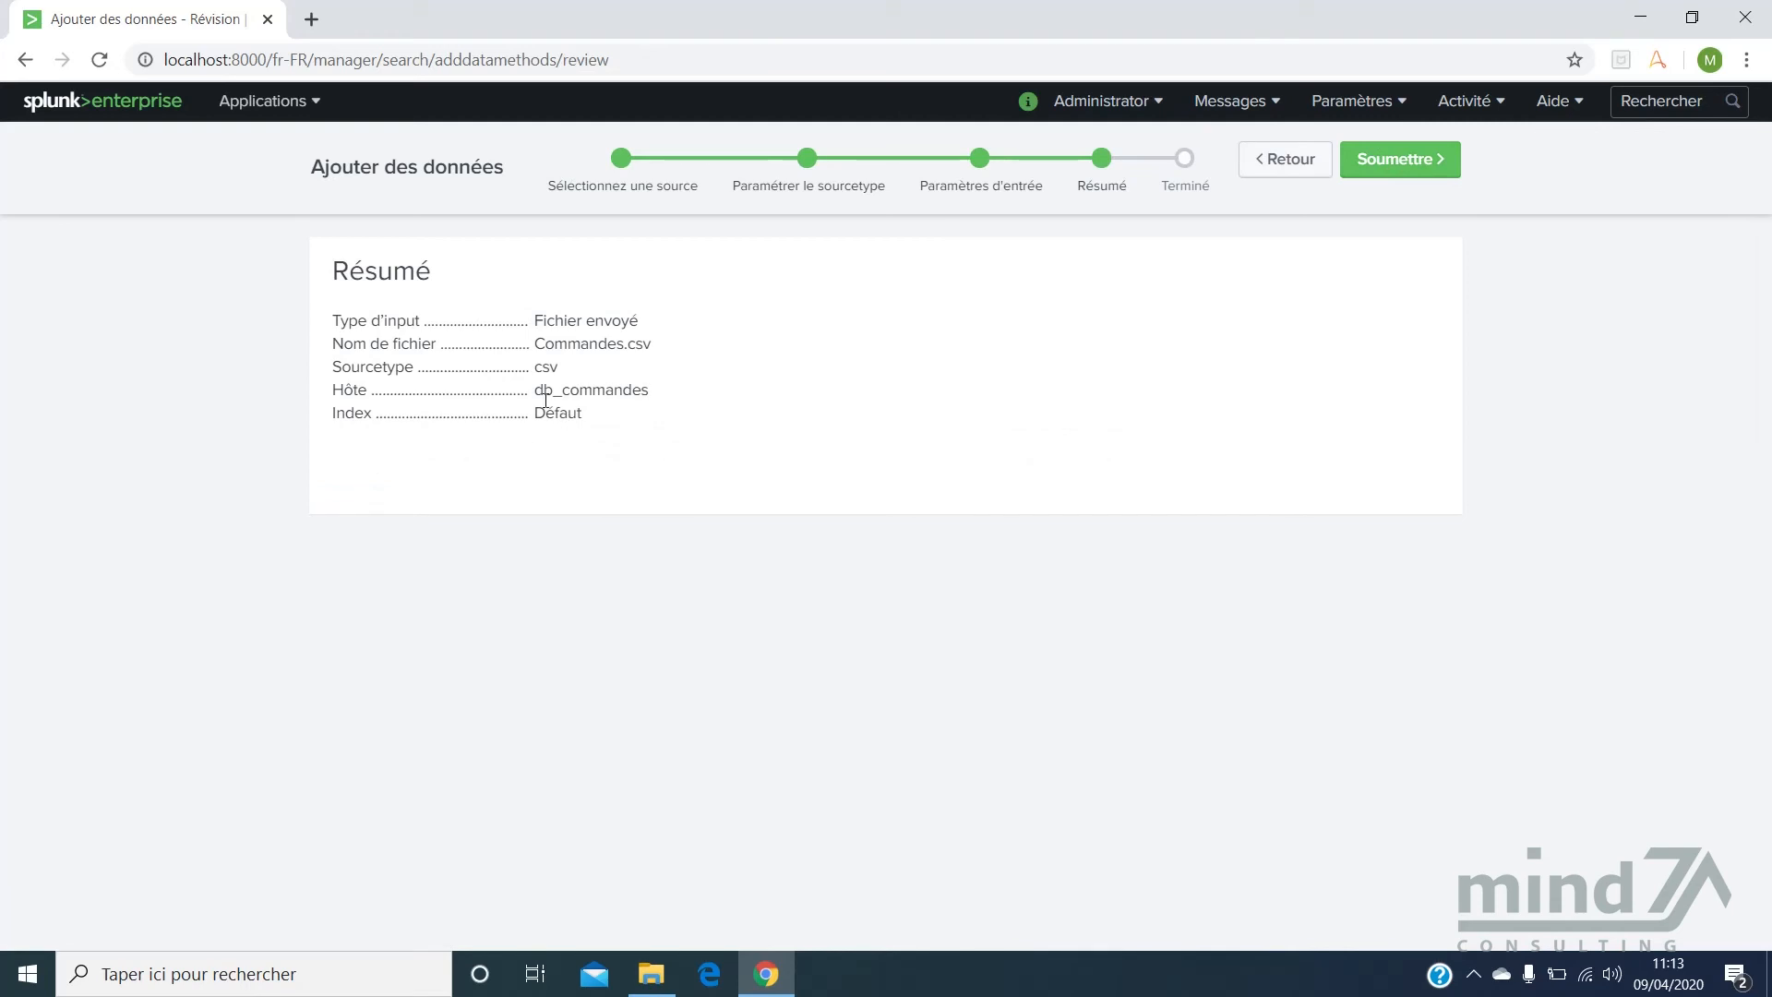
- Review the host and index in the import summary and submit the Commandes.csv upload
{"action": "left_click_drag", "start_coordinate": [578, 377], "coordinate": [547, 414]}
{"action": "left_click", "coordinate": [939, 352]}
{"action": "left_click", "coordinate": [1388, 176]}
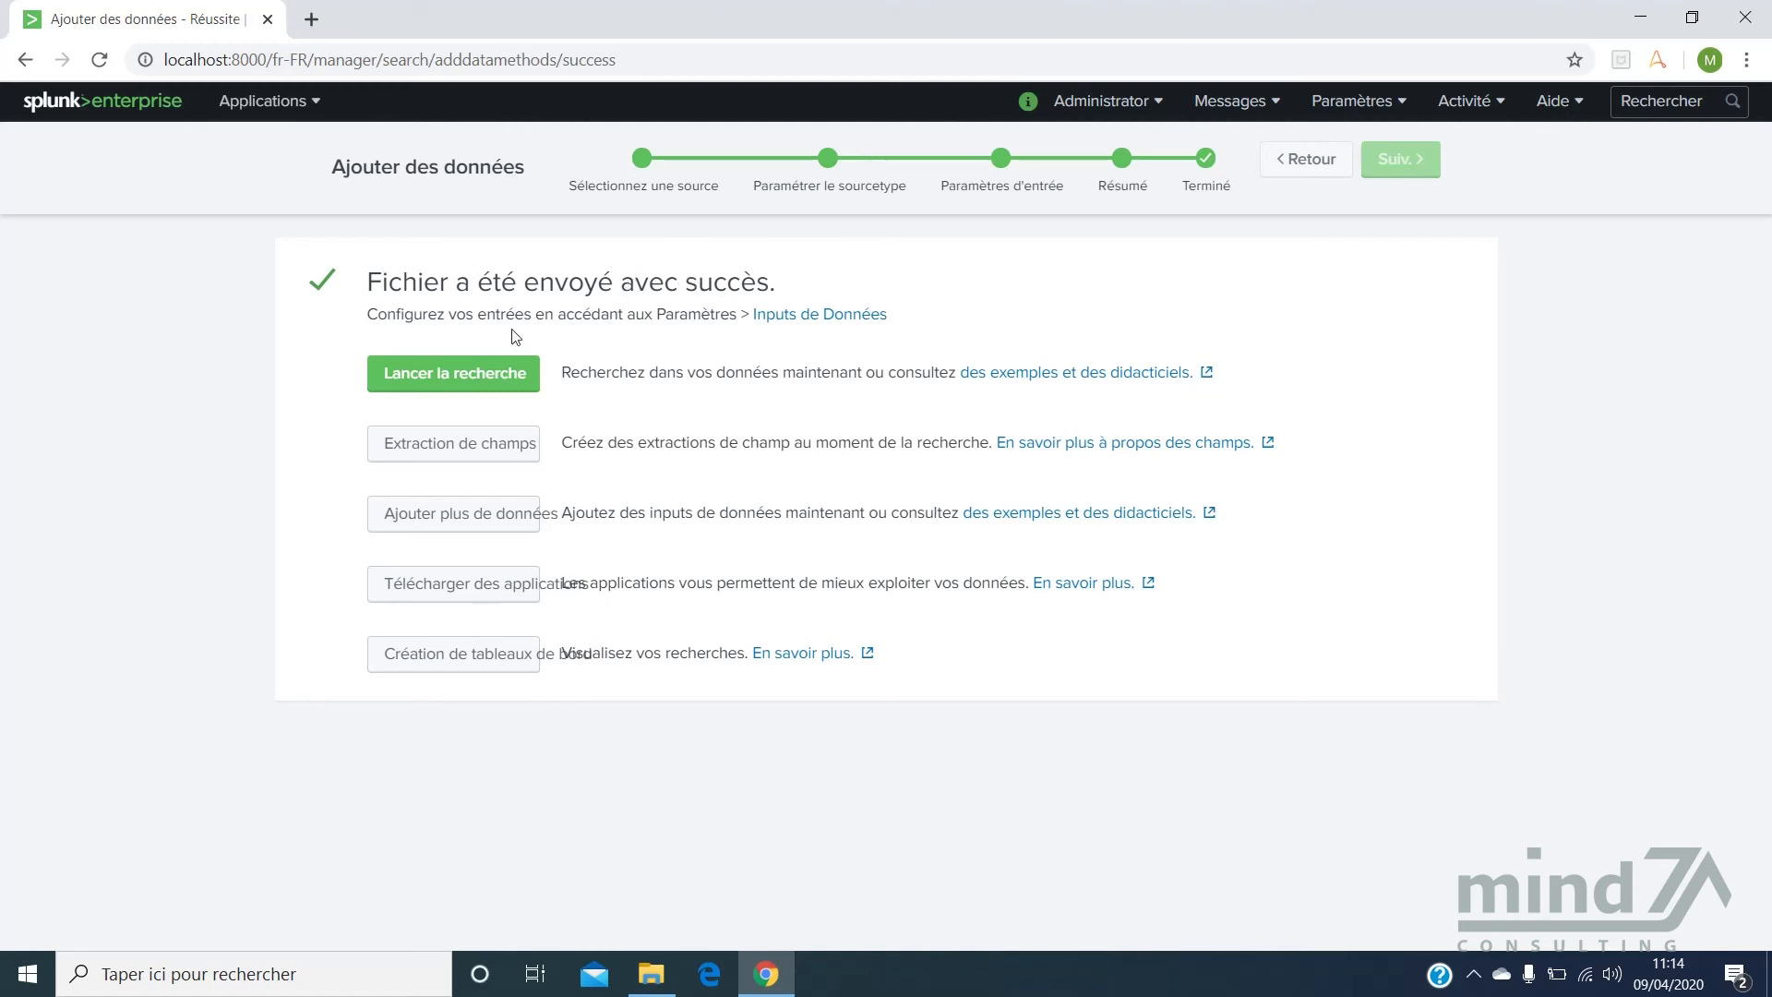
- Launch a search on the uploaded Commandes.csv data and examine the returned events and extracted fields
{"action": "left_click", "coordinate": [453, 381]}
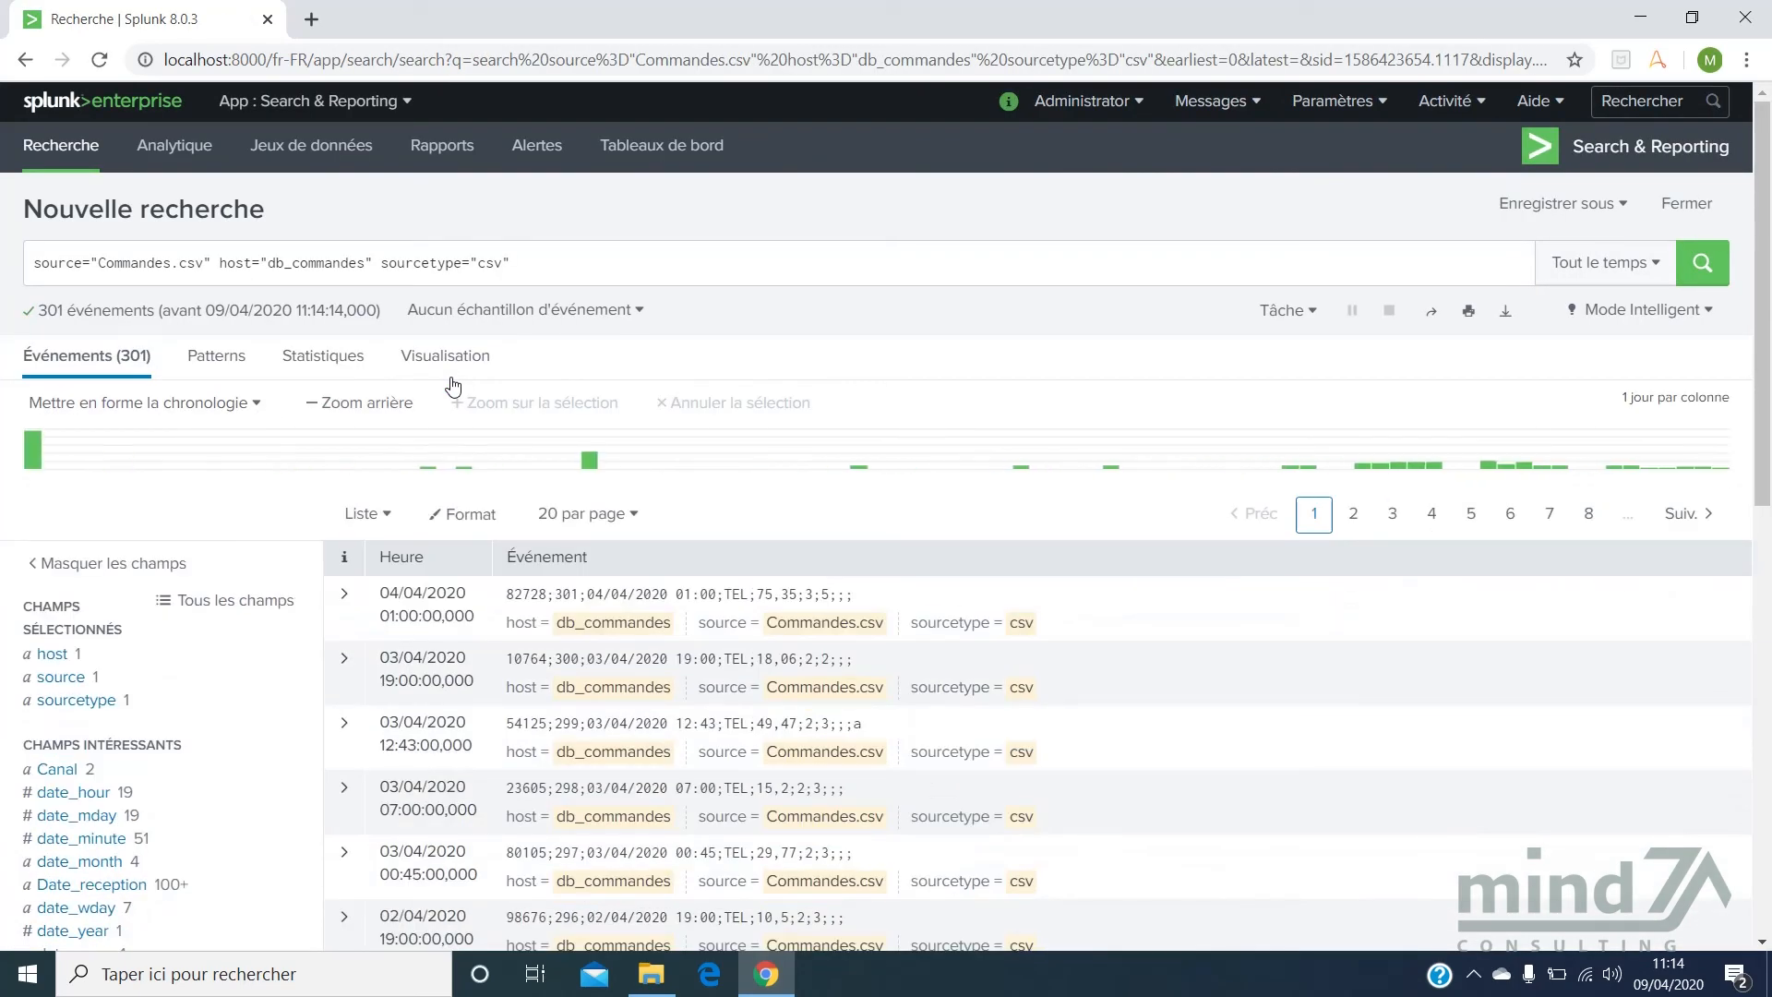
{"action": "scroll", "coordinate": [919, 577], "scroll_direction": "down", "scroll_amount": 2}
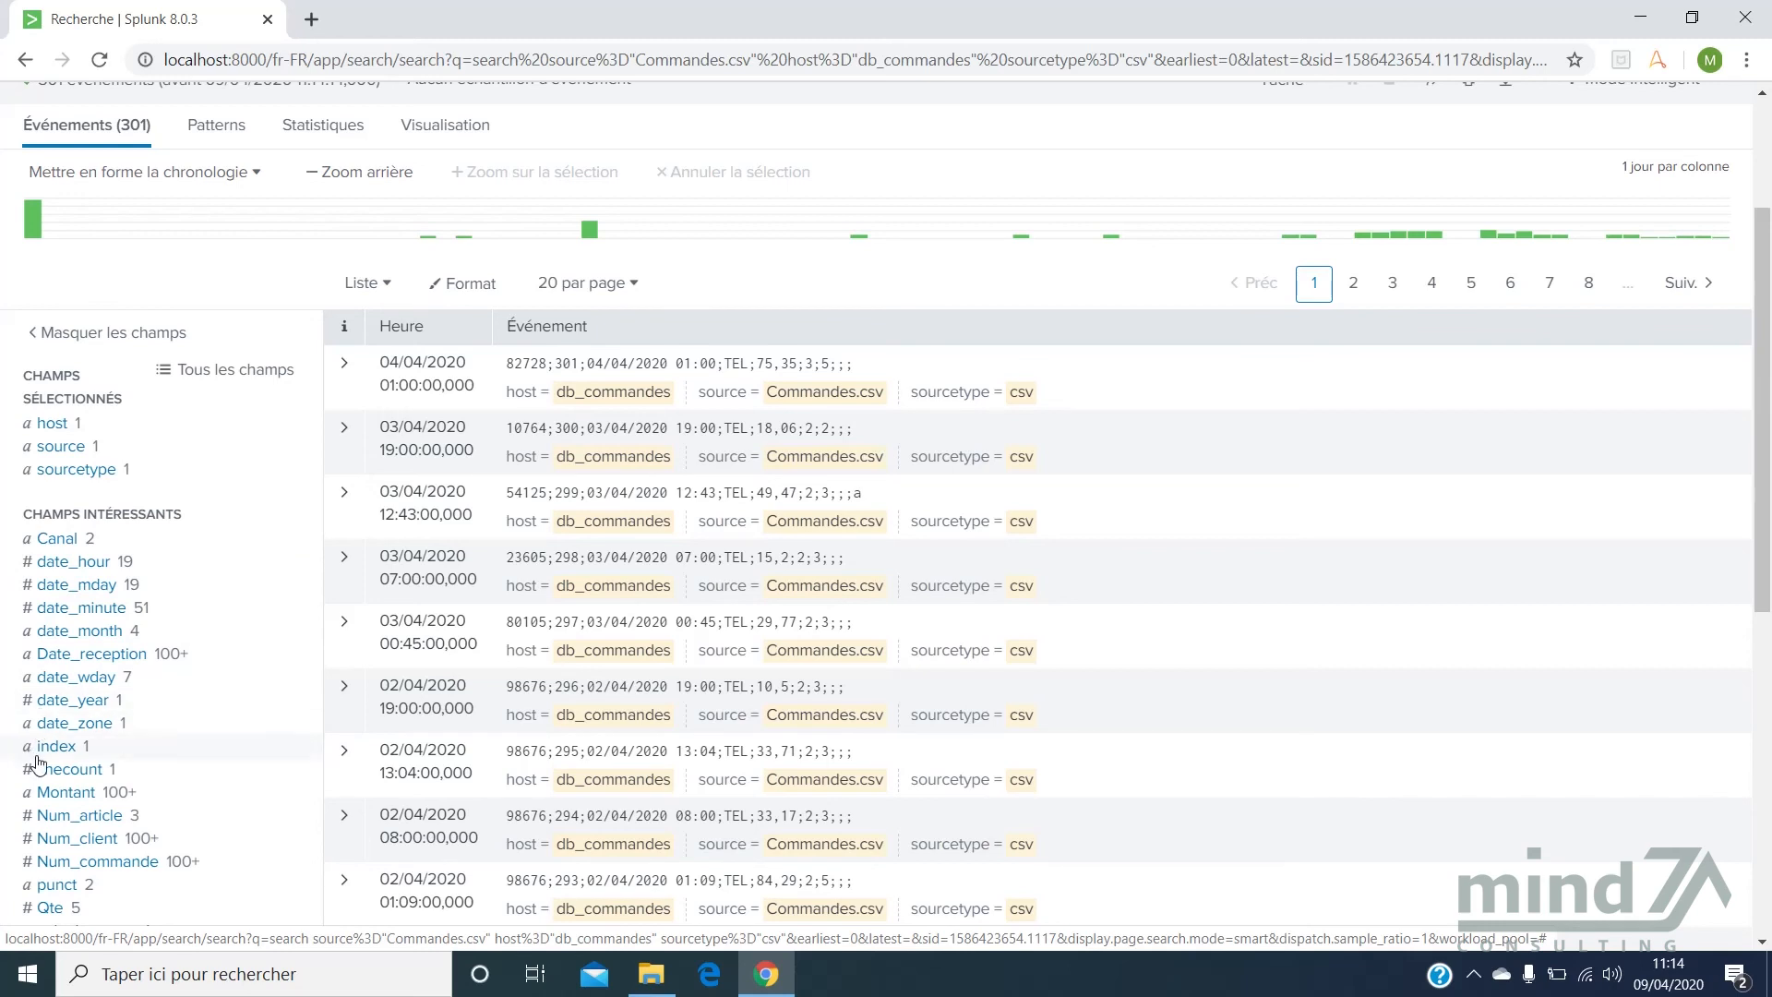
{"action": "scroll", "coordinate": [52, 780], "scroll_direction": "down", "scroll_amount": 3}
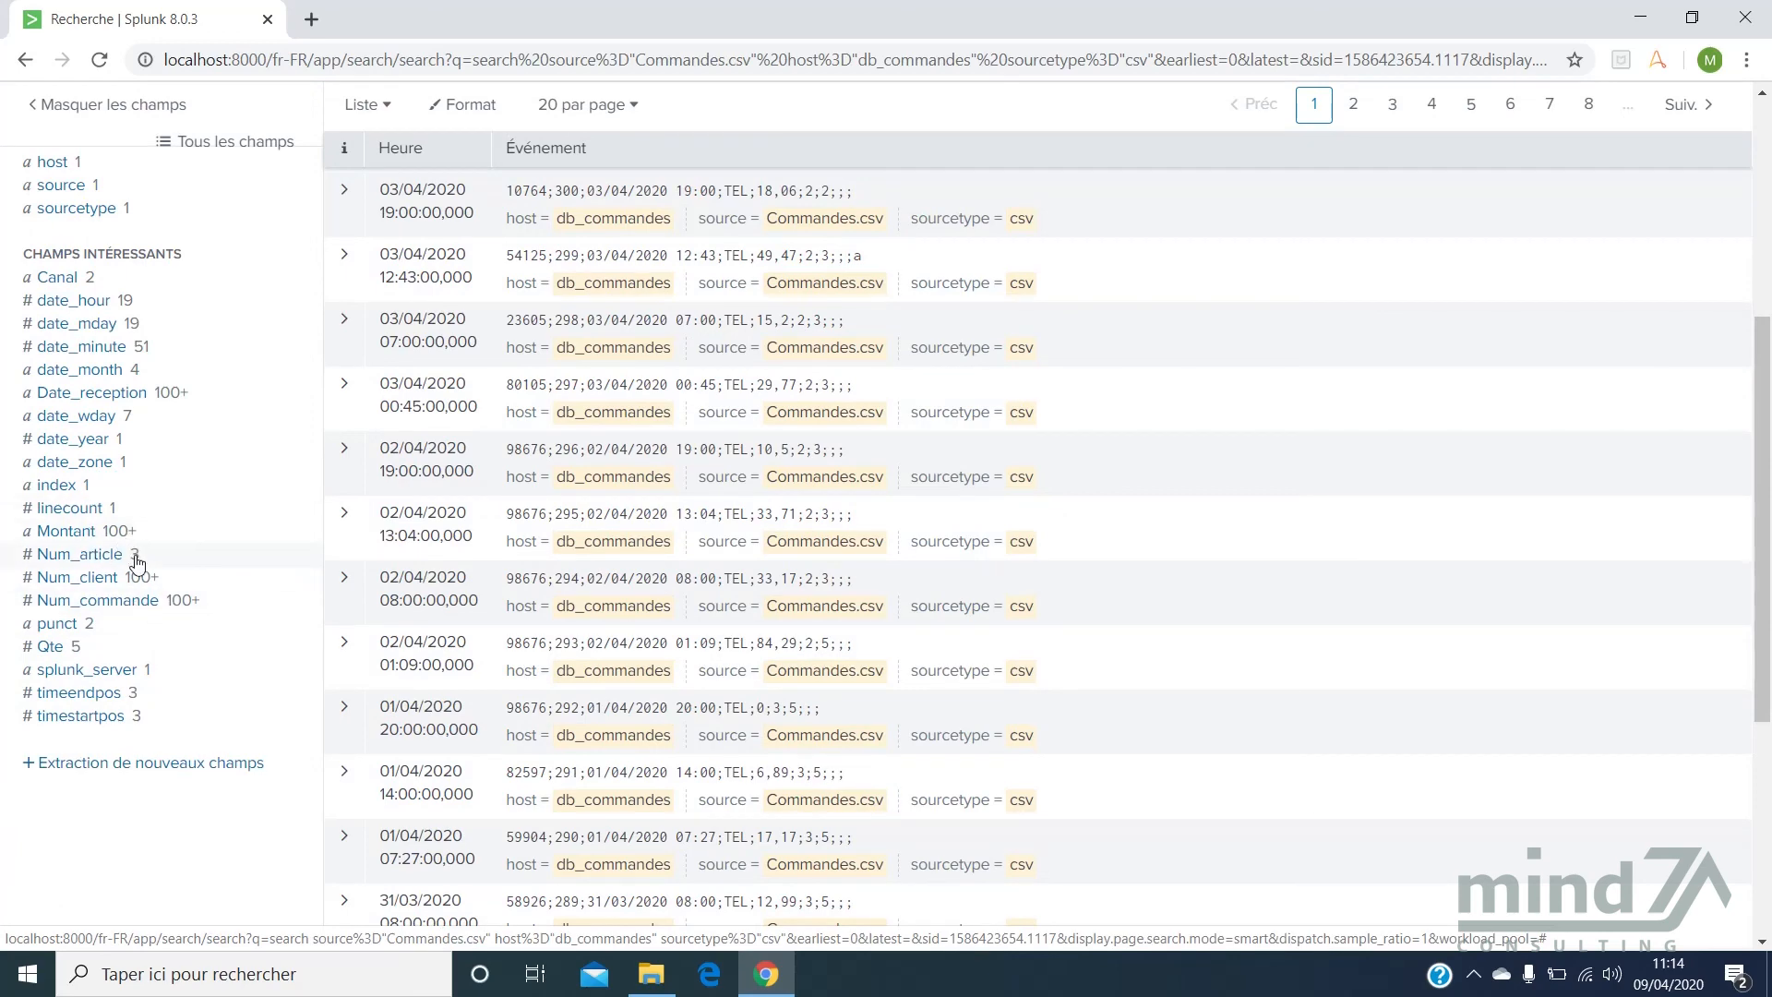
{"action": "scroll", "coordinate": [156, 568], "scroll_direction": "up", "scroll_amount": 3}
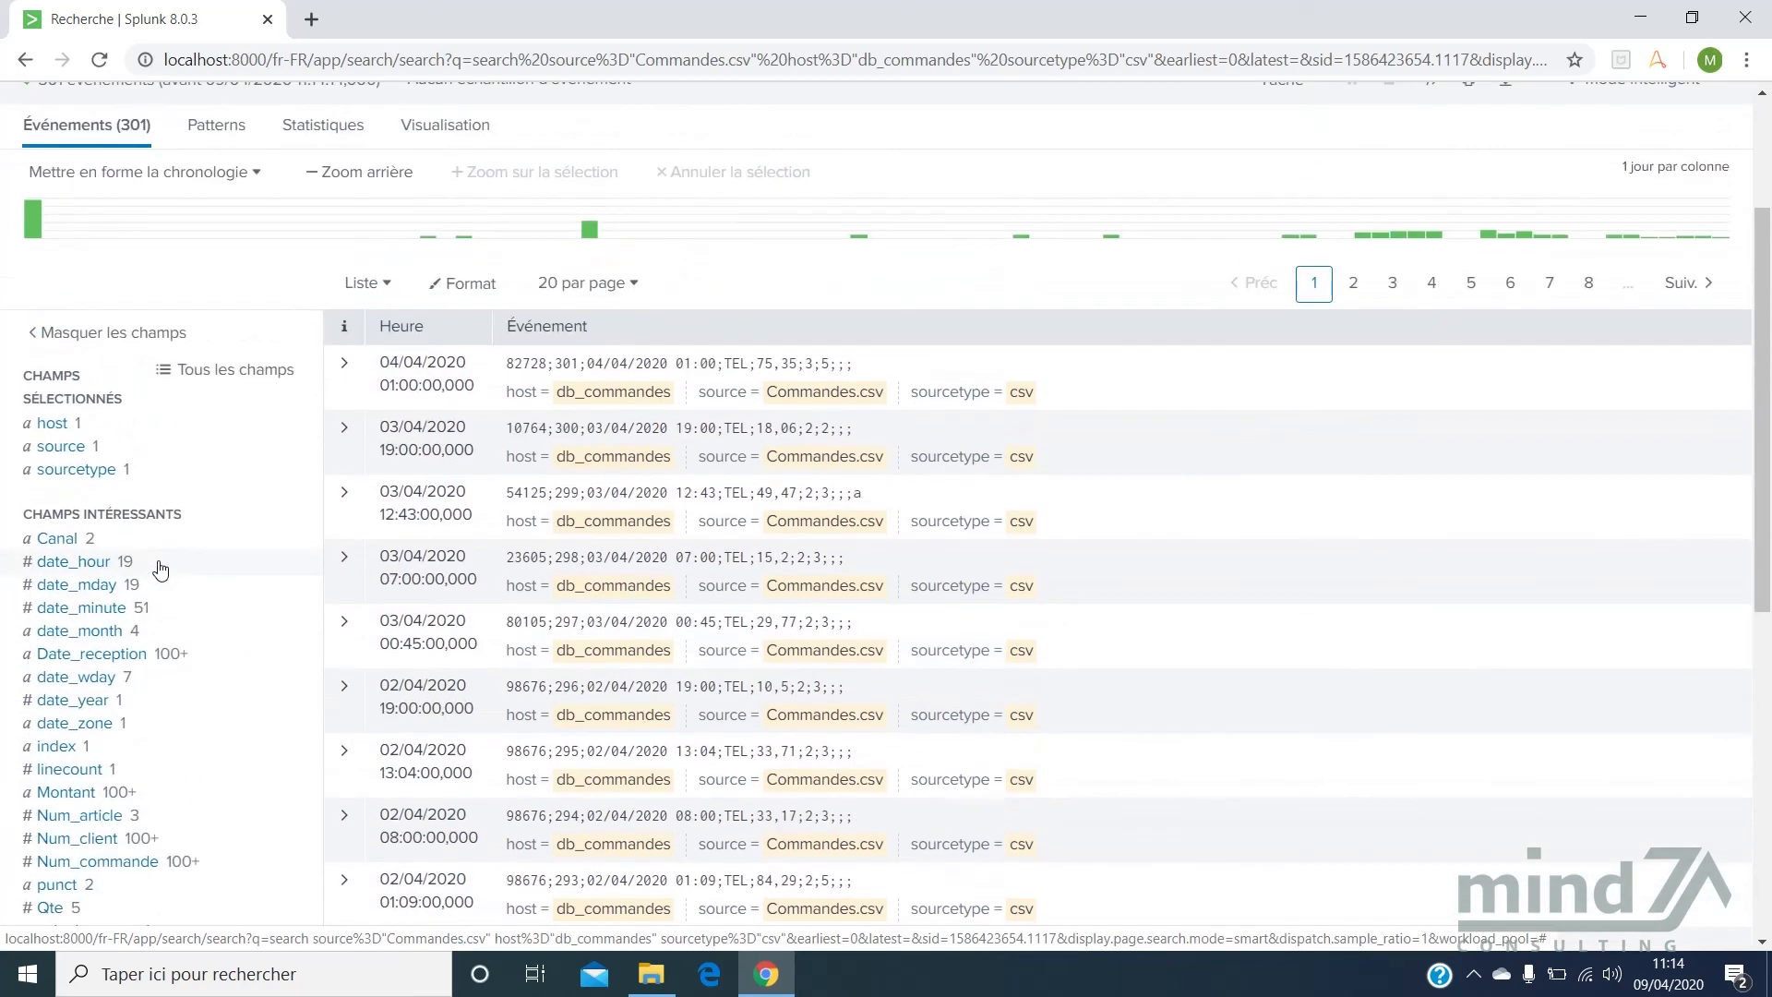
{"action": "scroll", "coordinate": [161, 568], "scroll_direction": "up", "scroll_amount": 3}
{"action": "scroll", "coordinate": [171, 572], "scroll_direction": "down", "scroll_amount": 1}
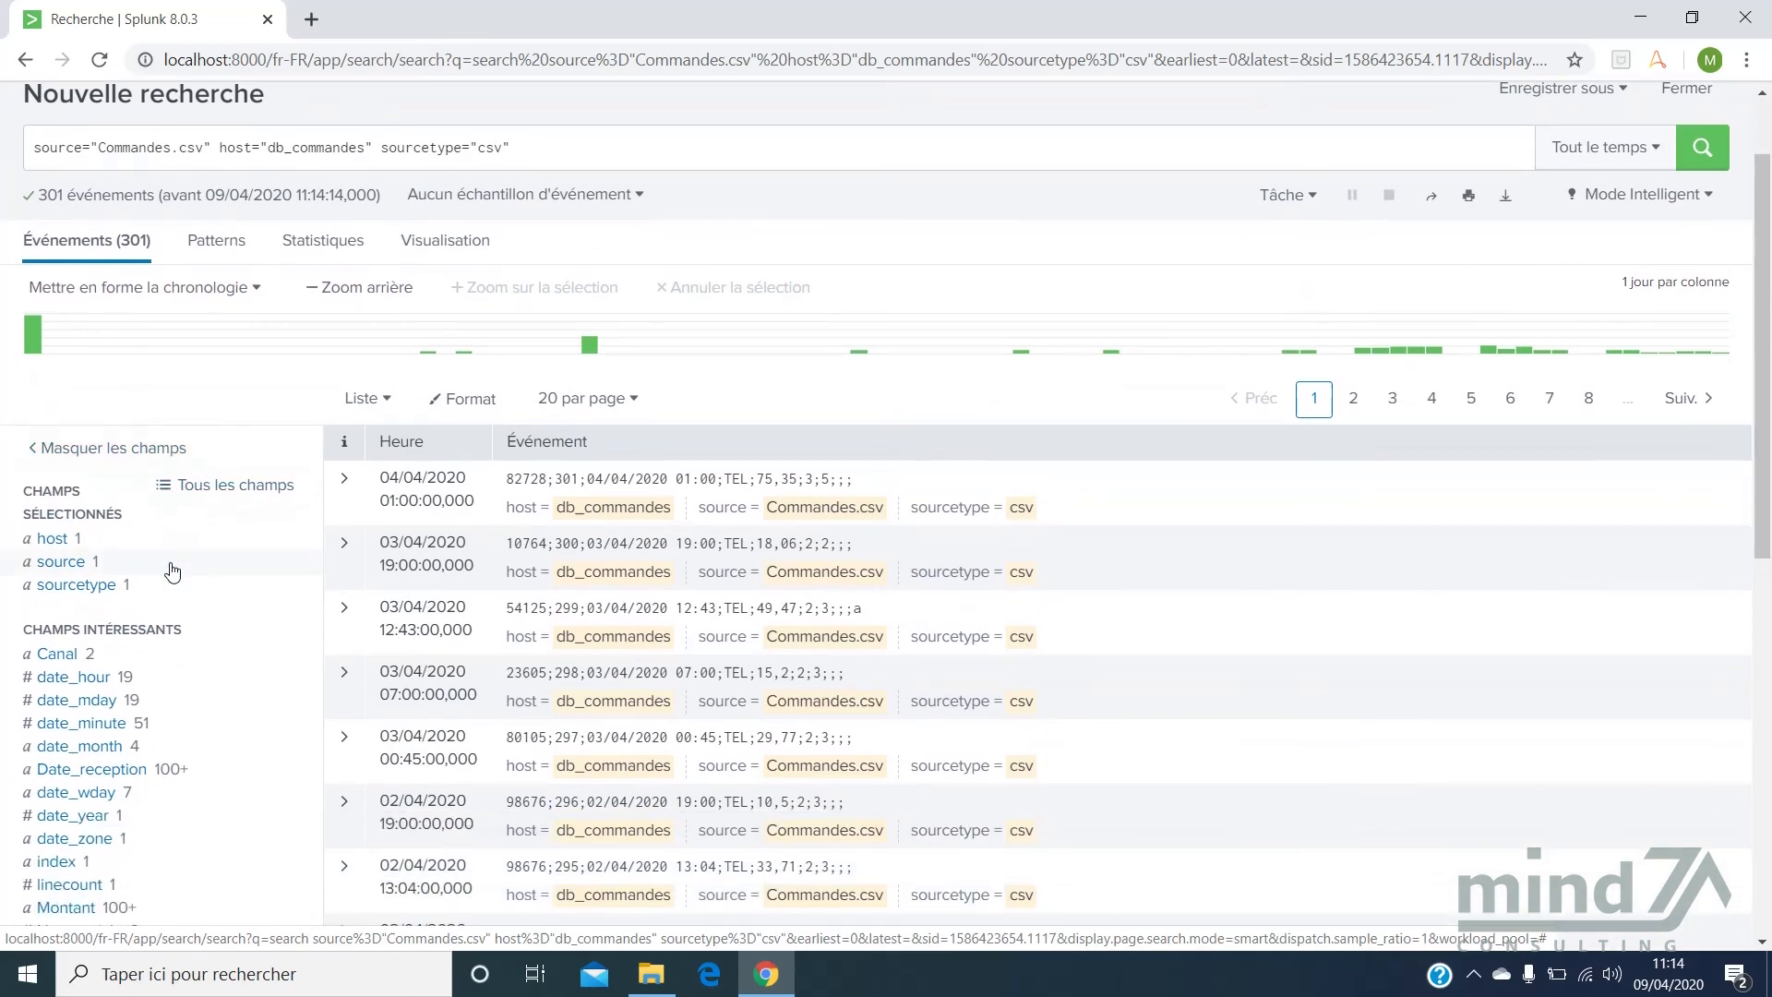
{"action": "scroll", "coordinate": [172, 571], "scroll_direction": "down", "scroll_amount": 2}
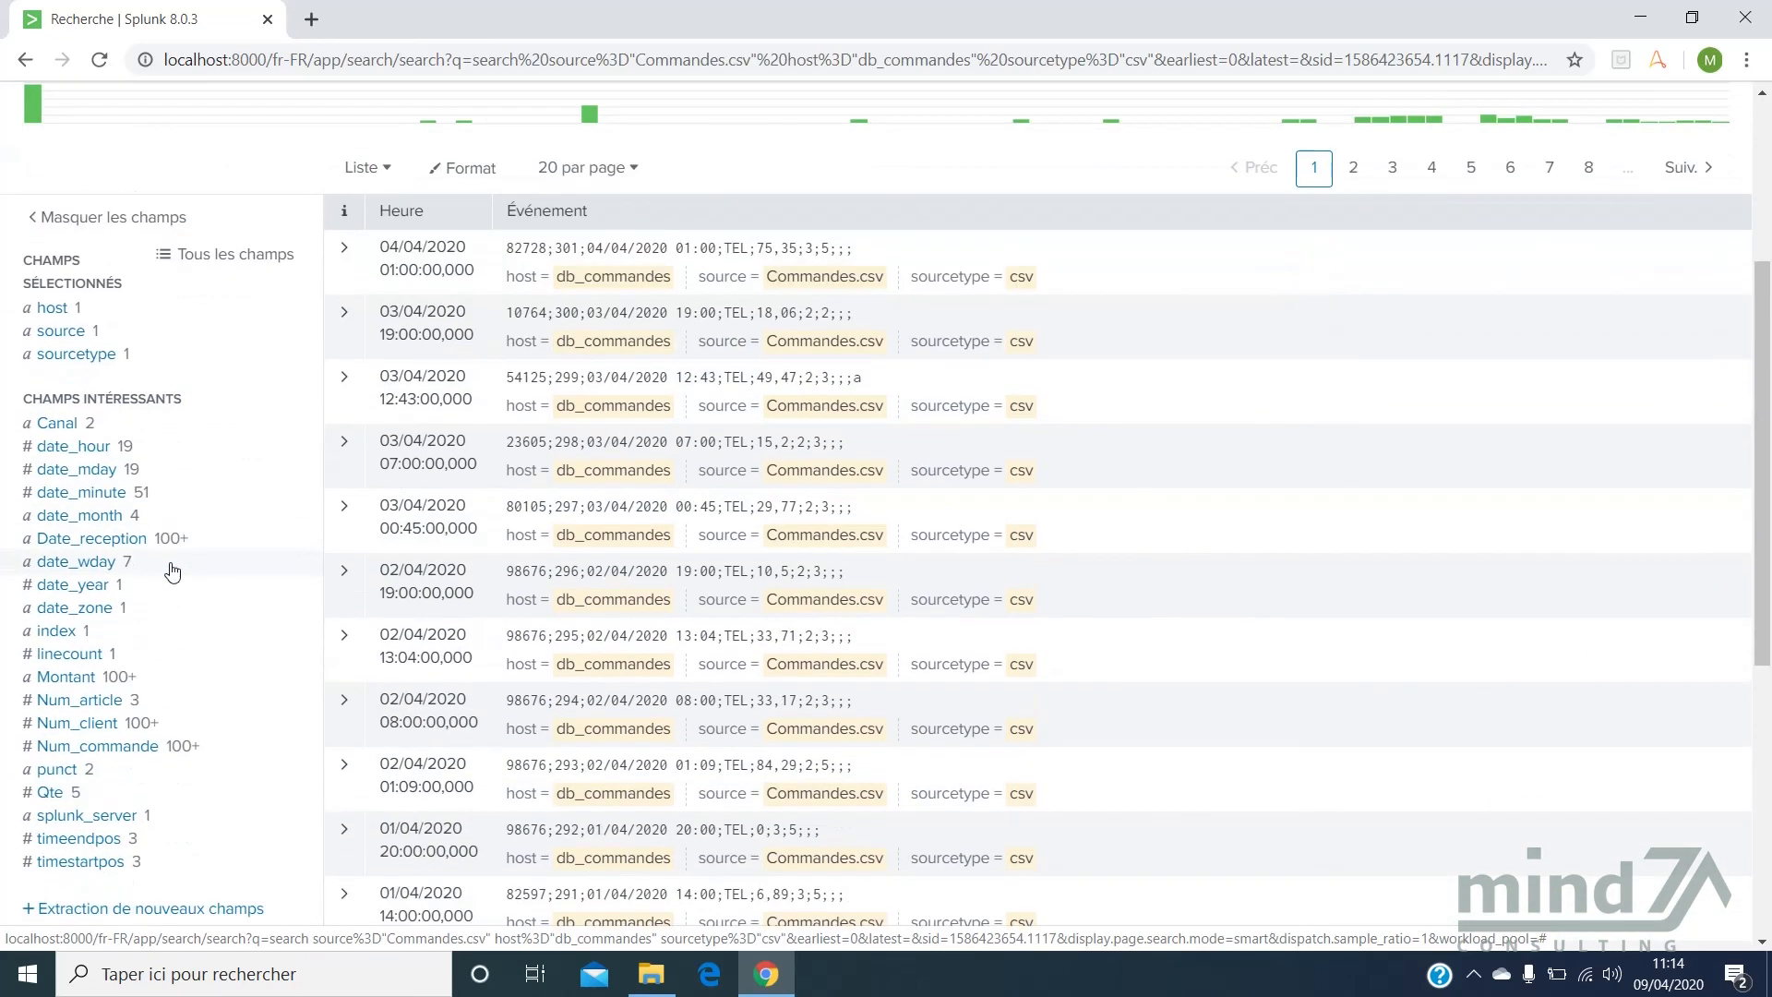